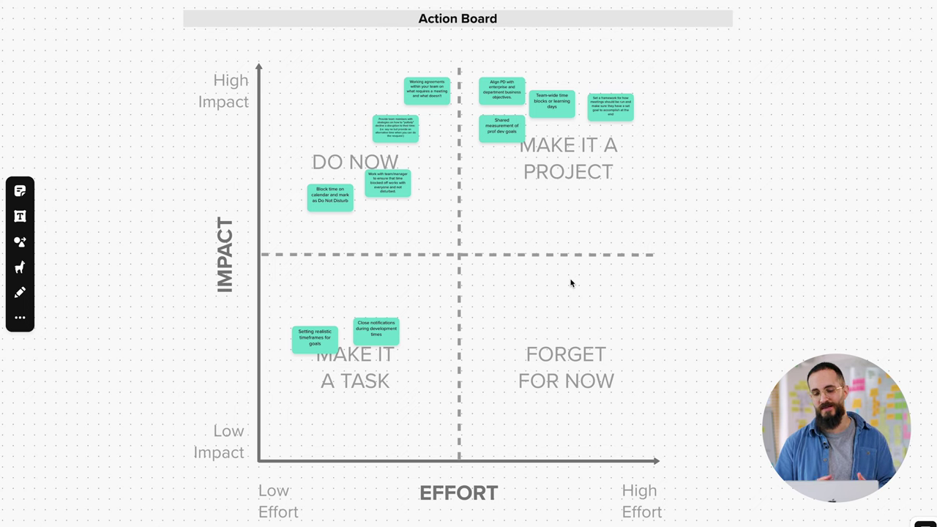
Examine the finished Action Board, reading the notes in the Do Now, Make It a Project and Make It a Task quadrants.
scroll(571, 284, "down", 1)
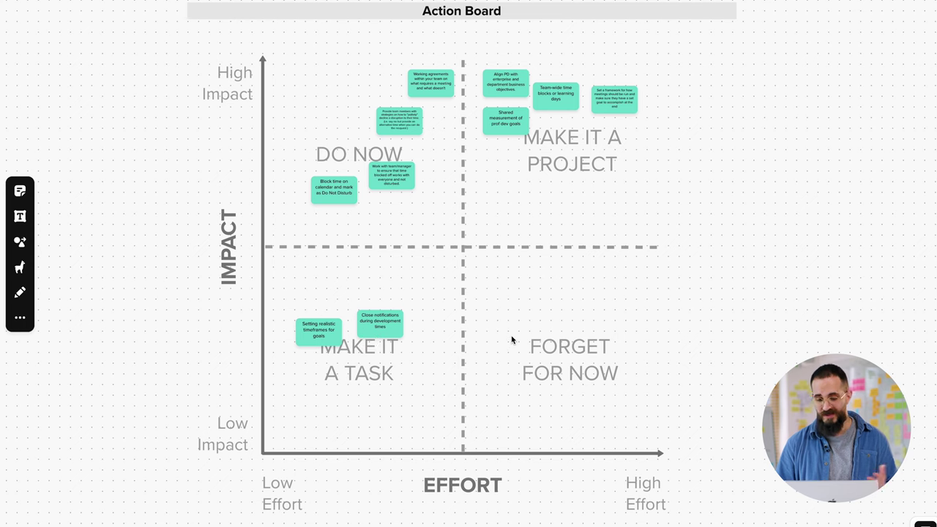
scroll(437, 107, "up", 5)
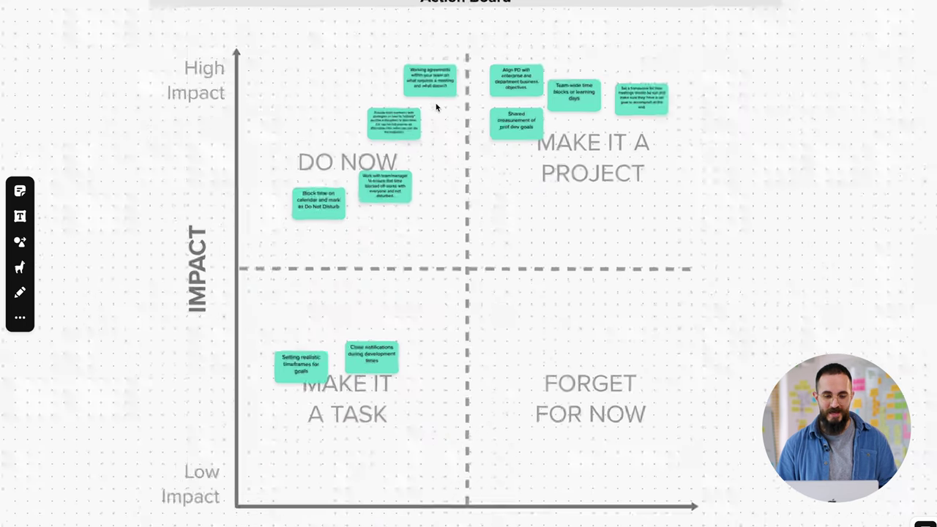
scroll(331, 184, "up", 3)
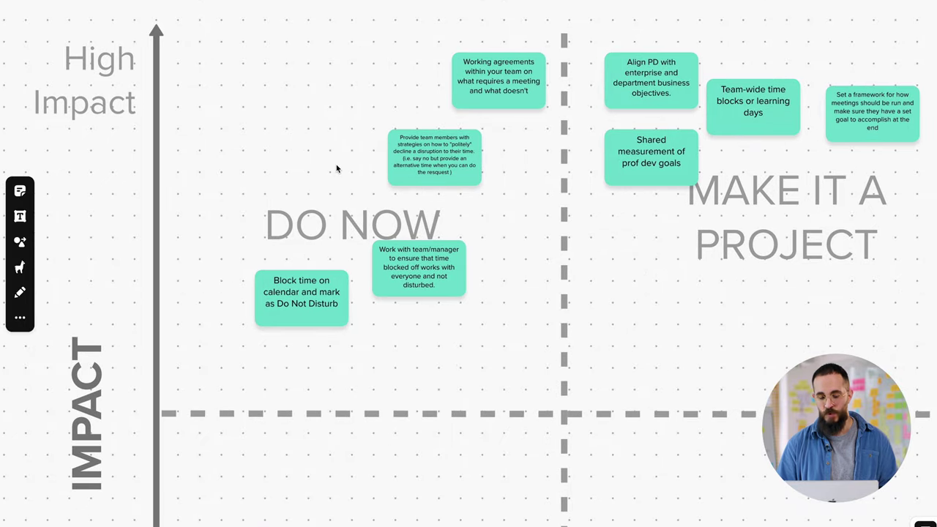
key("shift+1")
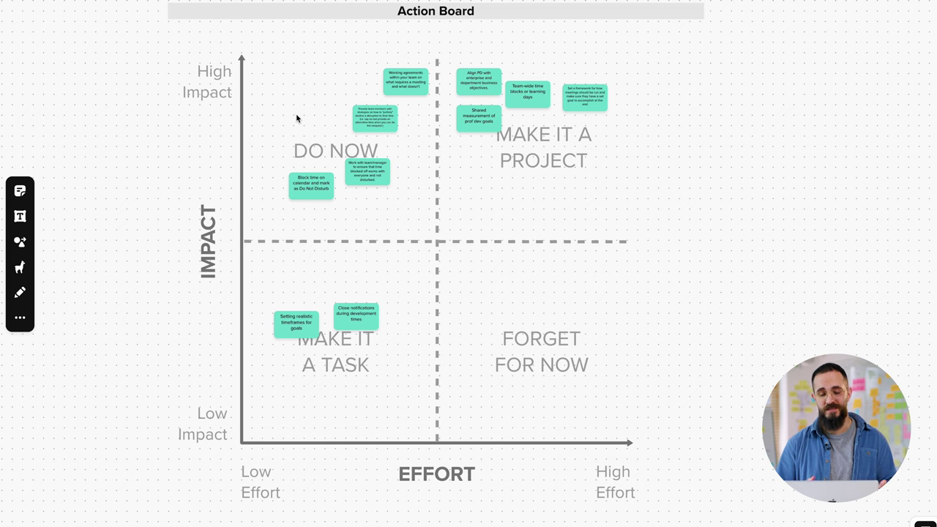
scroll(297, 118, "up", 5)
scroll(296, 118, "right", 2)
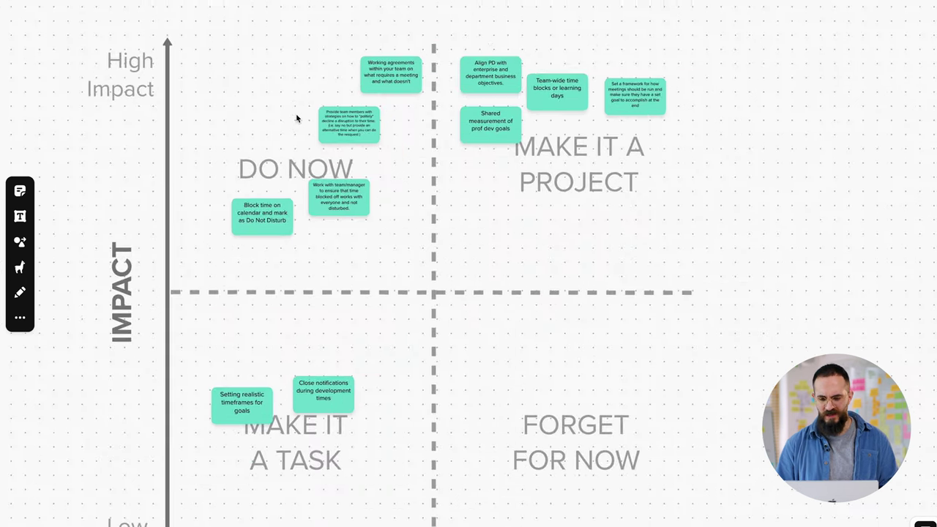
scroll(537, 137, "down", 2)
scroll(537, 137, "right", 1)
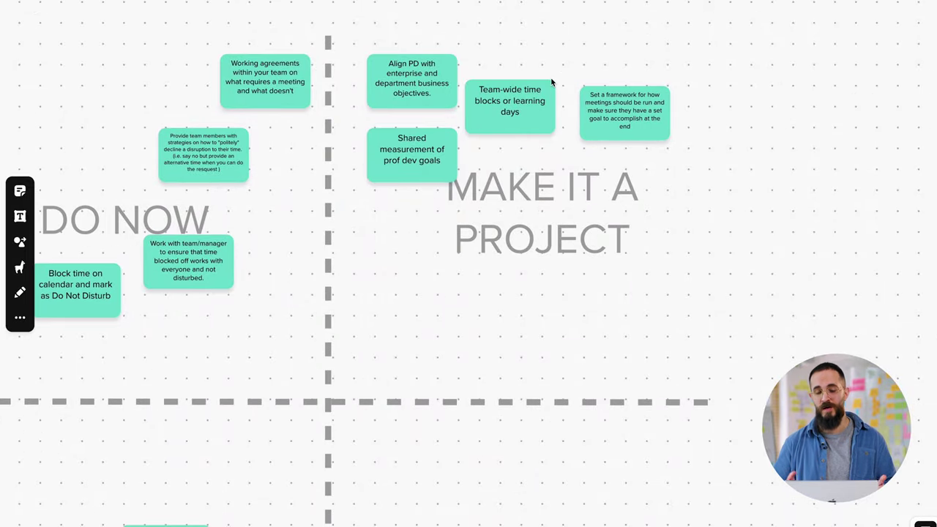
scroll(553, 83, "down", 5)
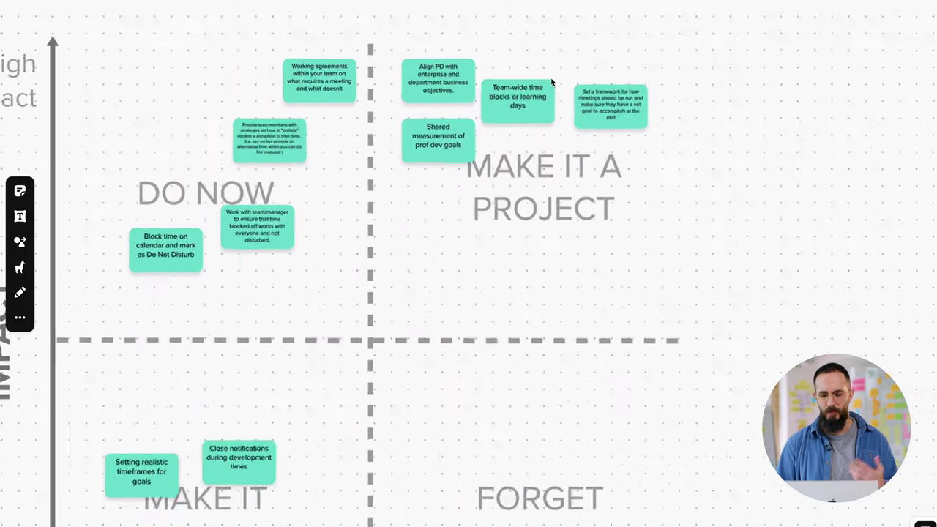
scroll(552, 82, "down", 2)
scroll(553, 82, "left", 1)
scroll(552, 82, "down", 2)
scroll(552, 82, "left", 1)
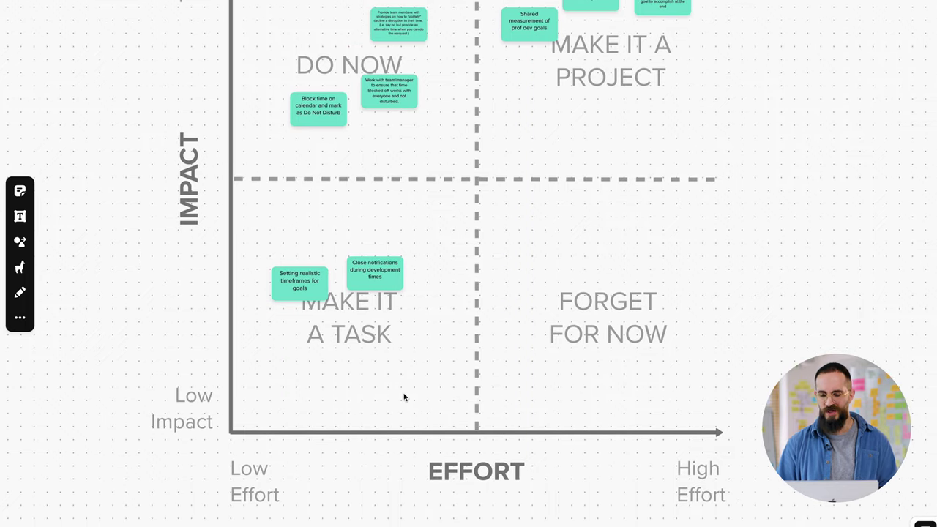
scroll(320, 306, "up", 2)
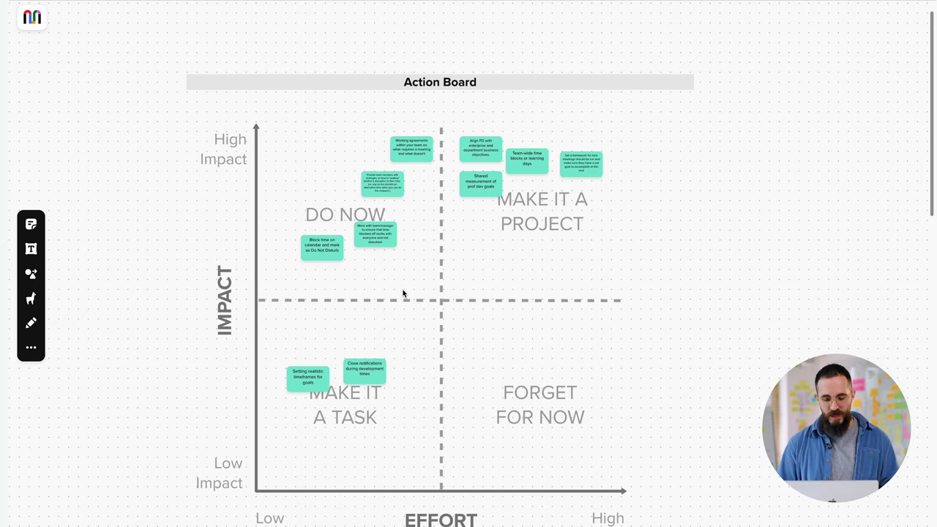
Move the "Block time on calendar and mark as Do Not Disturb" note from the row above the Action Board to the matrix centre.
key("Right")
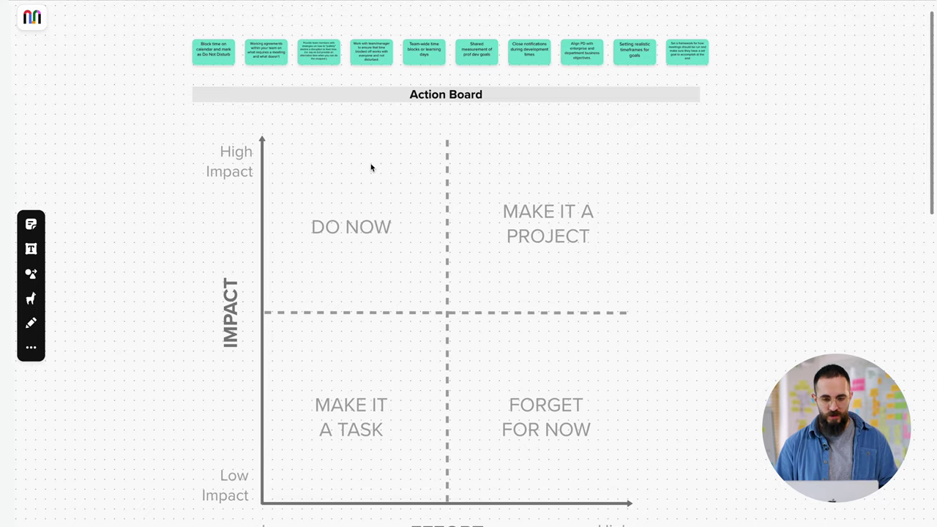
scroll(370, 166, "up", 3)
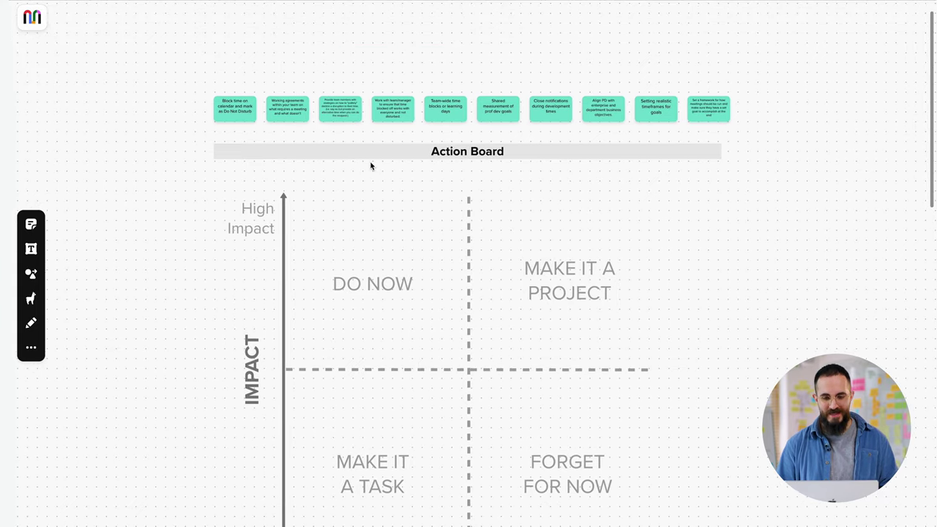
scroll(320, 129, "up", 1)
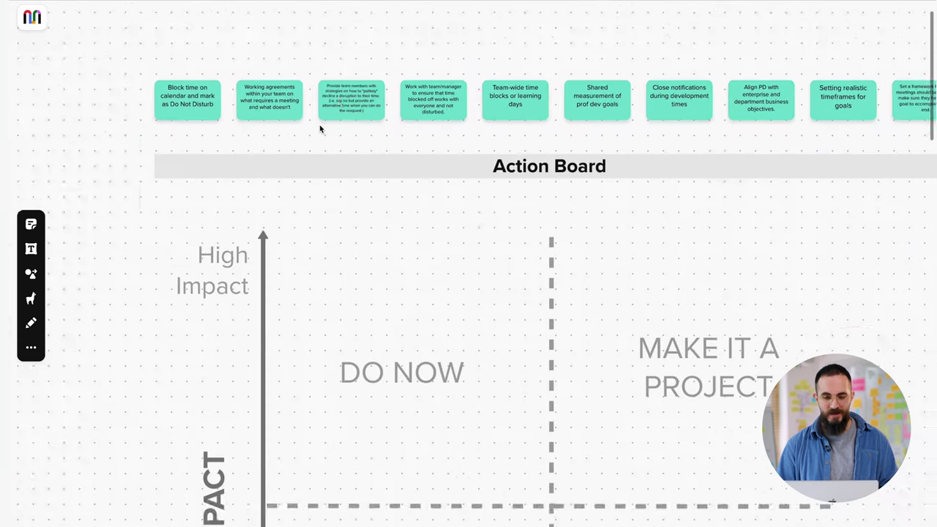
scroll(319, 129, "up", 2)
scroll(209, 125, "up", 3)
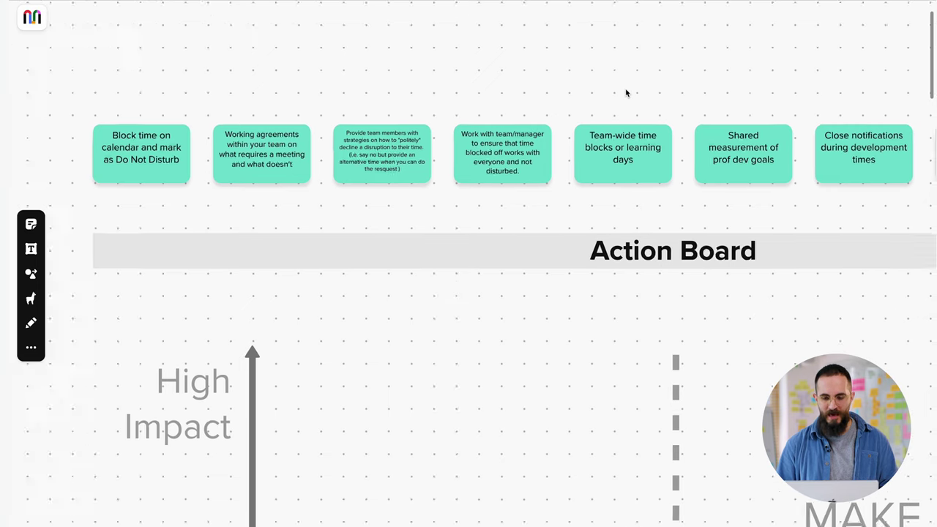
scroll(626, 93, "down", 3)
scroll(615, 106, "down", 2)
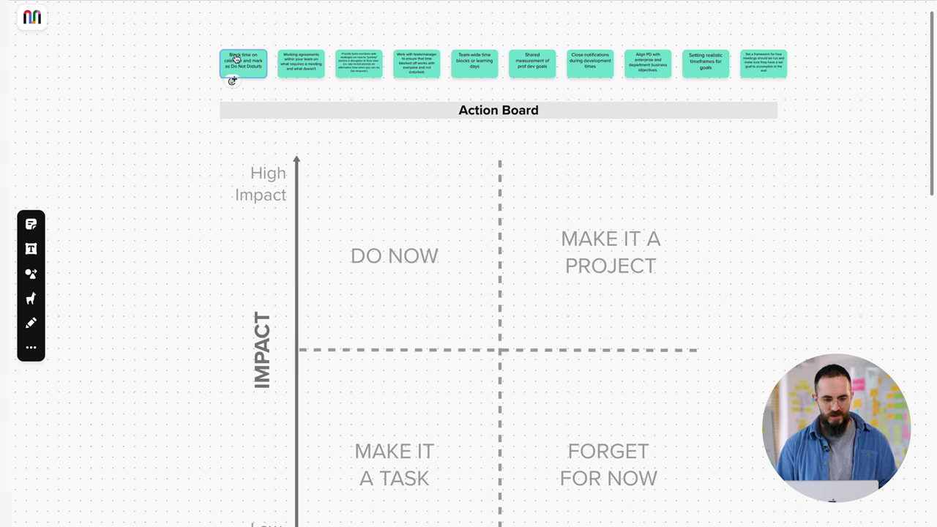
left_click(235, 60)
left_click_drag(238, 60, 510, 342)
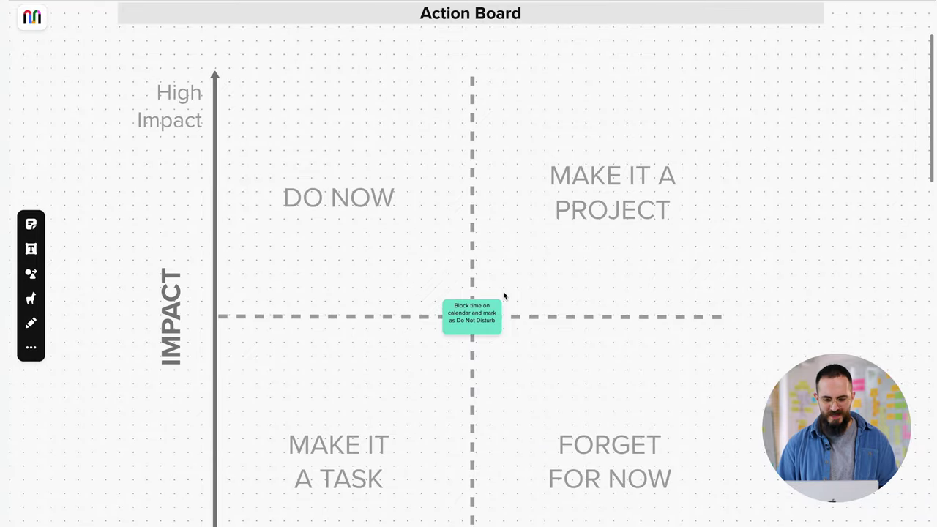
Move the "Block time on calendar" note straight up the vertical dashed line, above the horizontal midline of the impact axis.
scroll(504, 296, "up", 3)
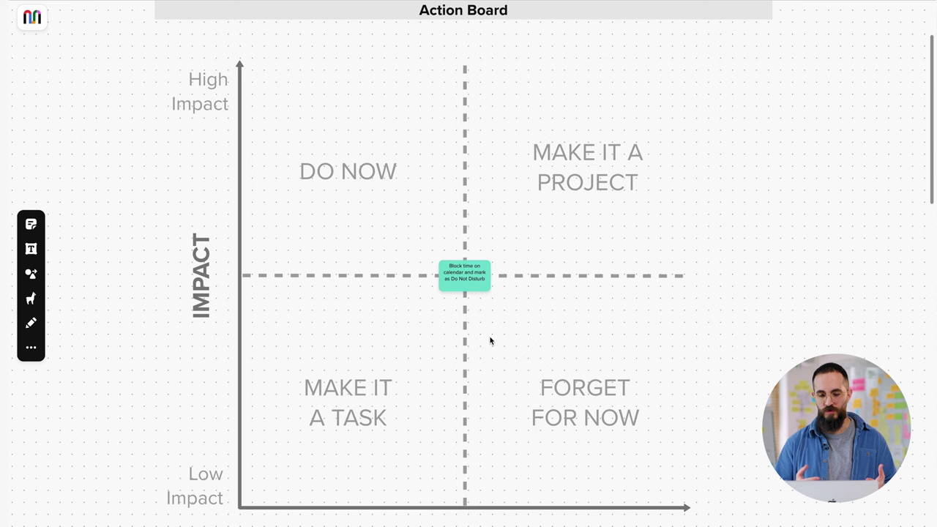
left_click(477, 283)
left_click_drag(477, 283, 477, 215)
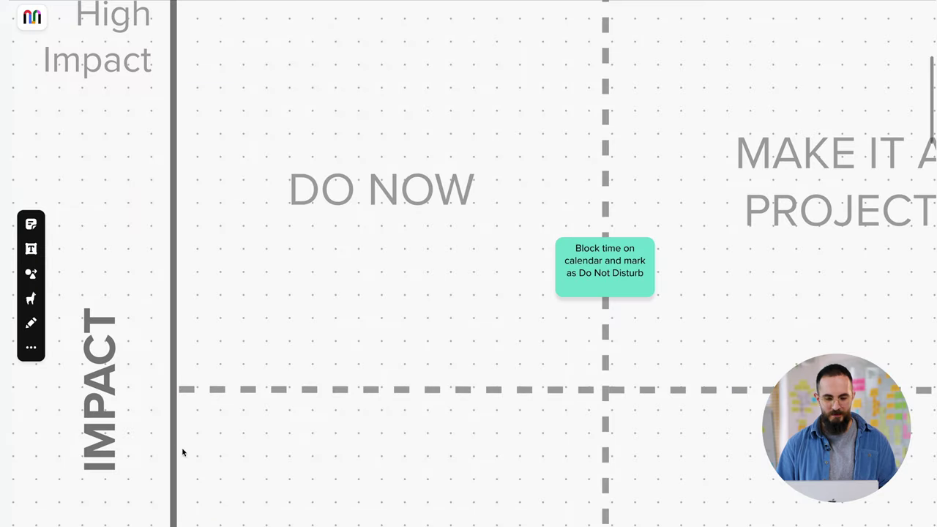
scroll(433, 279, "right", 3)
left_click_drag(525, 241, 524, 219)
scroll(498, 309, "up", 2)
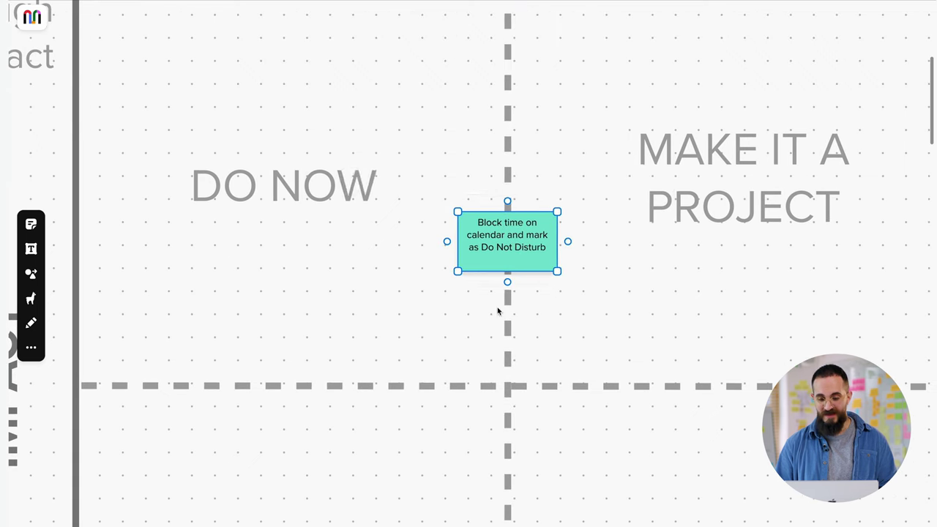
scroll(546, 260, "up", 2)
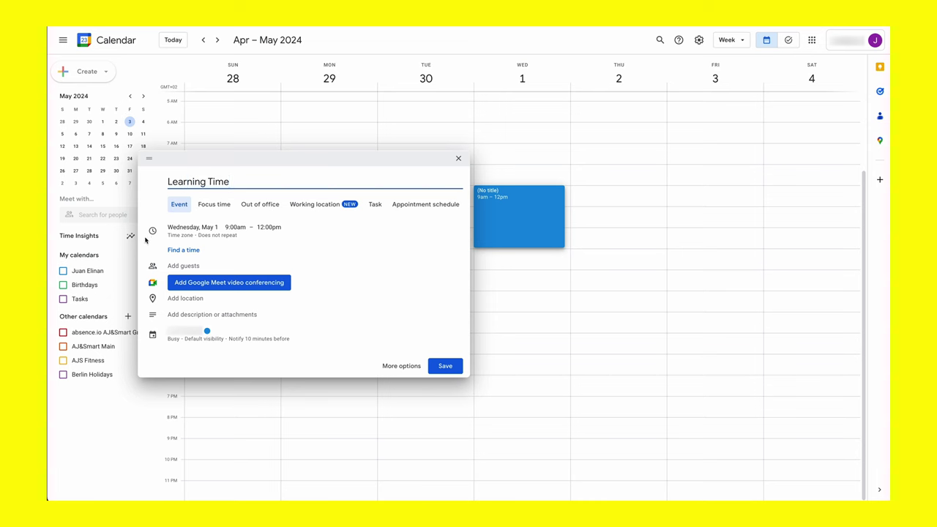
Switch to Google Calendar and make the "Learning Time" entry on Wednesday, May 1 a Focus time.
left_click(213, 204)
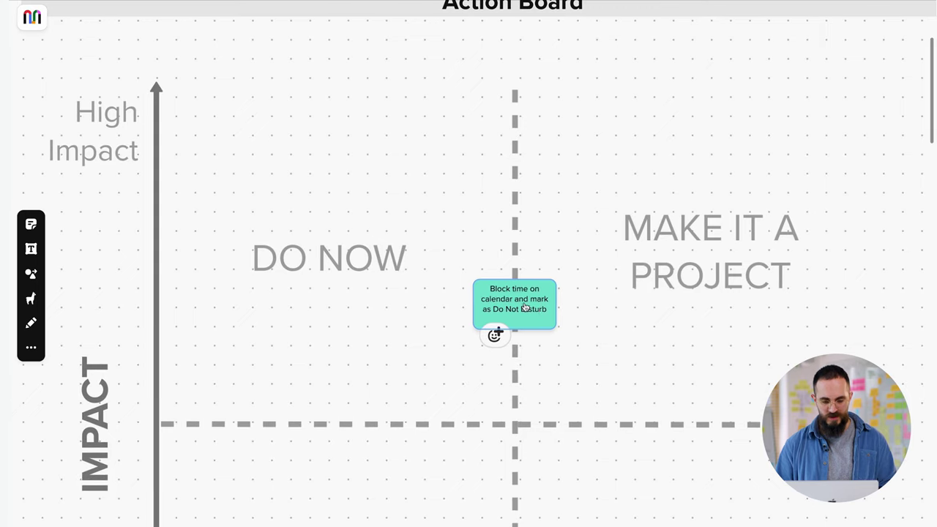
Back on the Action Board, raise the "Block time on calendar" note slightly further towards high impact along the vertical dashed line.
left_click(524, 327)
left_click_drag(524, 327, 525, 312)
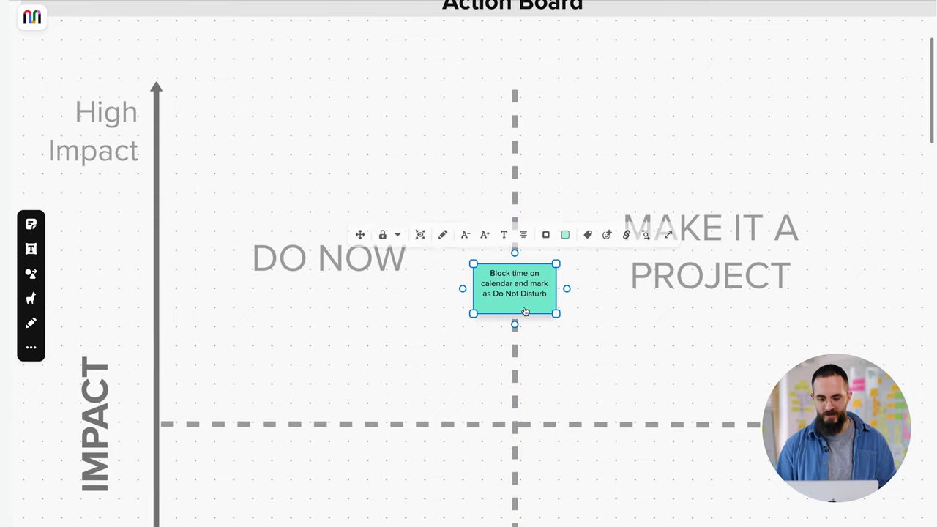
left_click(538, 373)
scroll(540, 376, "down", 1)
scroll(540, 376, "right", 1)
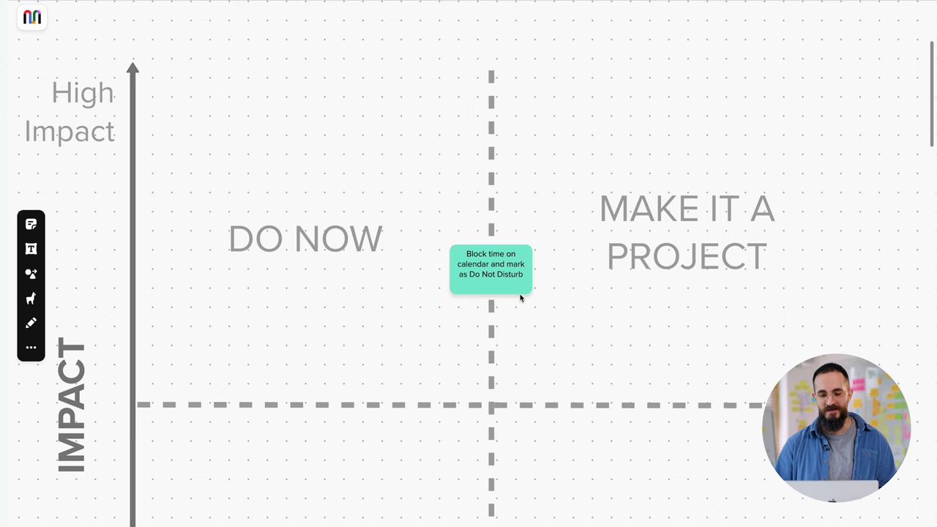
Shift the "Block time on calendar" note towards low effort, placing it in the Do Now quadrant close to the impact axis.
scroll(531, 378, "down", 1)
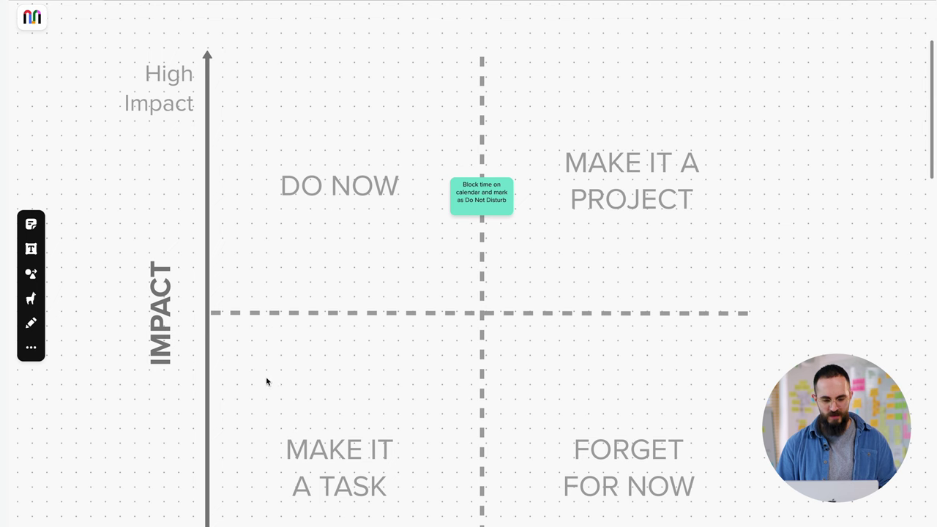
left_click(496, 190)
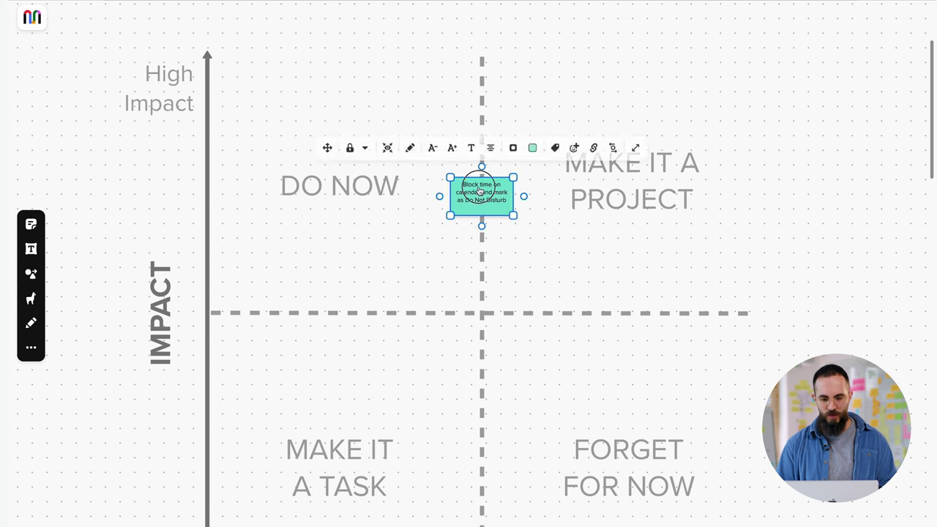
left_click_drag(496, 190, 360, 195)
scroll(360, 195, "down", 3)
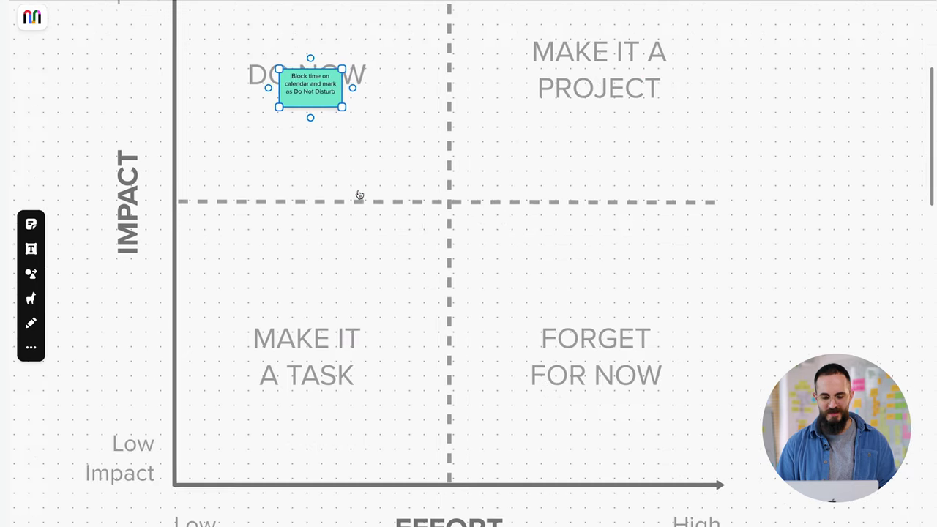
scroll(360, 195, "up", 4)
scroll(359, 195, "up", 5)
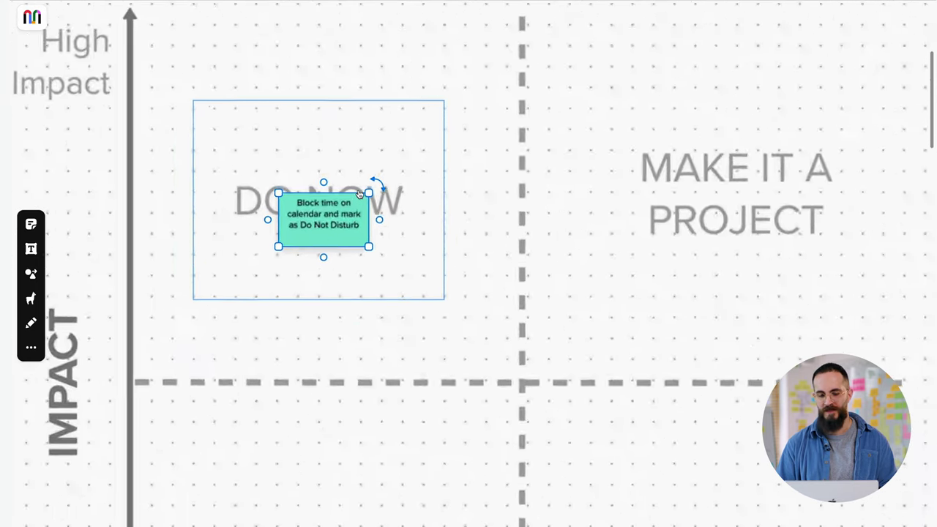
scroll(479, 246, "down", 1)
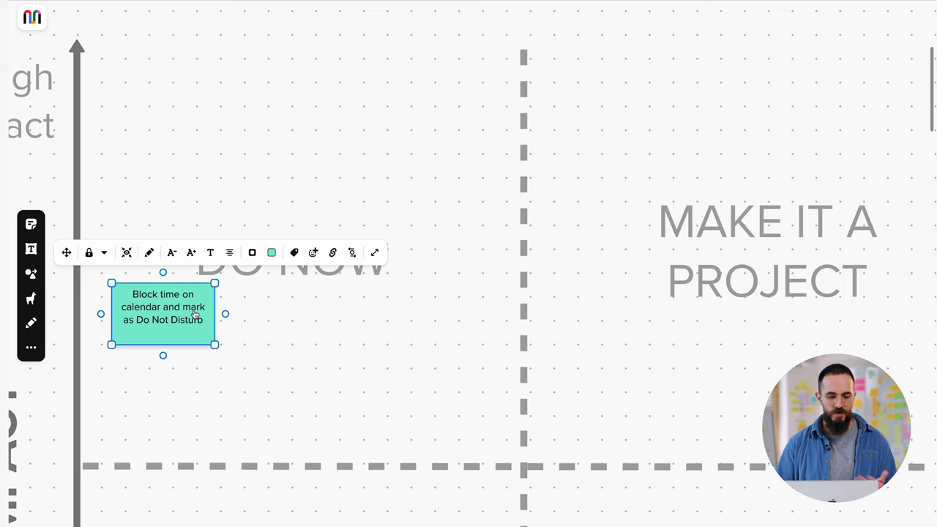
mouse_move(195, 314)
left_mouse_down()
mouse_move(257, 313)
mouse_move(196, 312)
left_mouse_up()
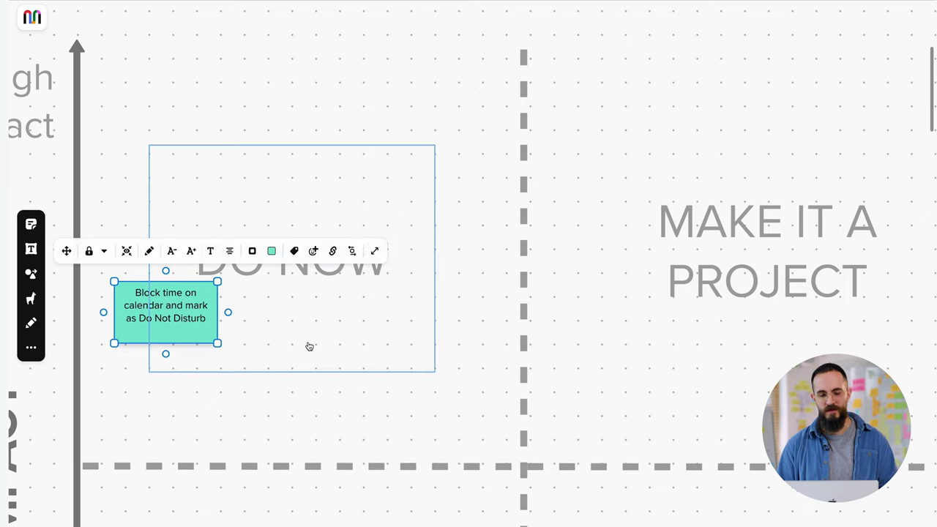
left_click(234, 427)
Move the "Working agreements within your team on what requires a meeting and what doesn't" note from the row to the matrix centre.
scroll(388, 337, "down", 3)
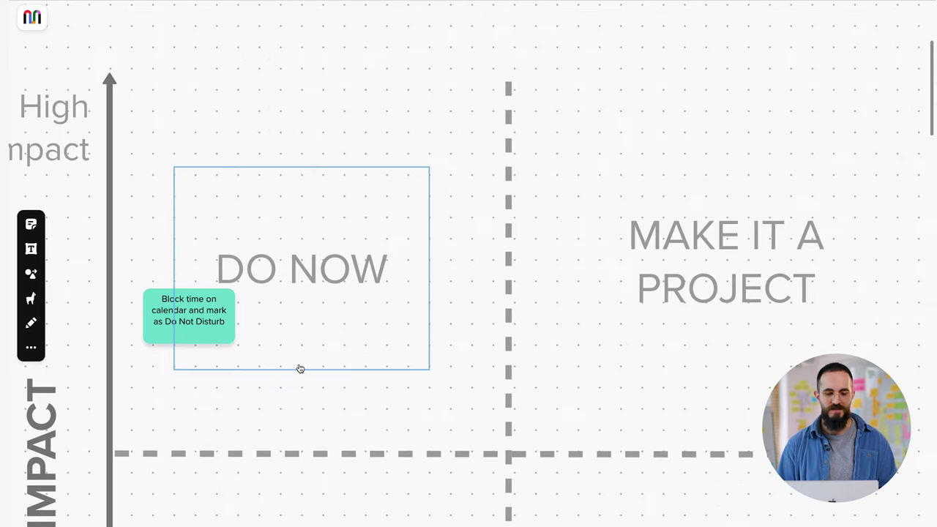
scroll(236, 402, "down", 3)
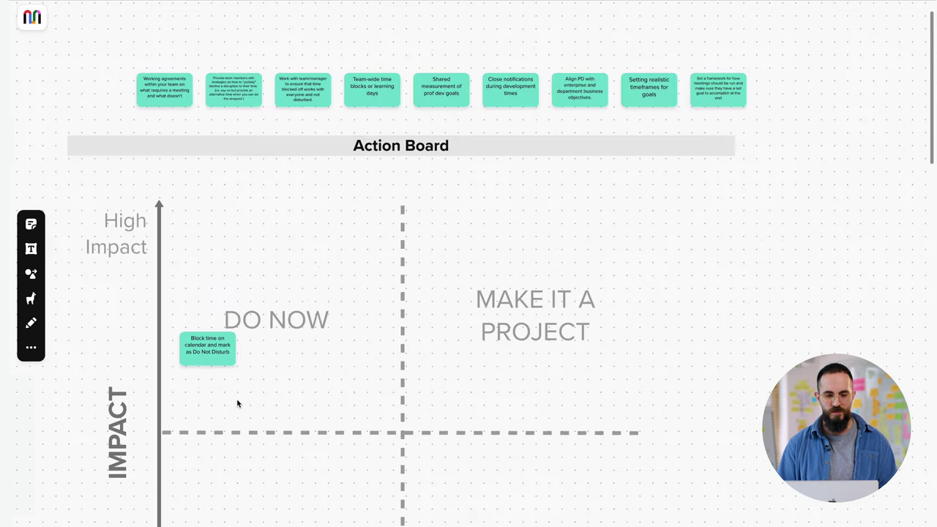
scroll(330, 264, "down", 2)
left_click_drag(230, 44, 474, 392)
scroll(474, 392, "up", 5)
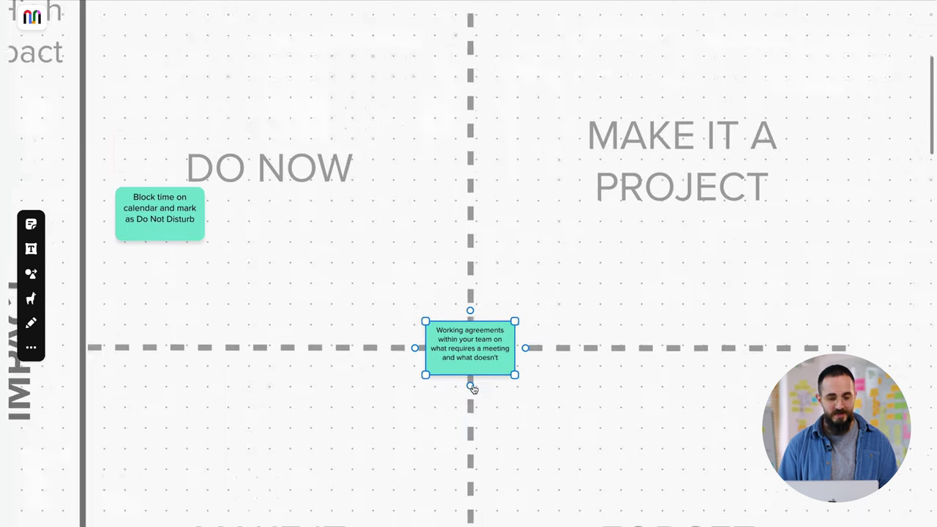
scroll(527, 329, "up", 1)
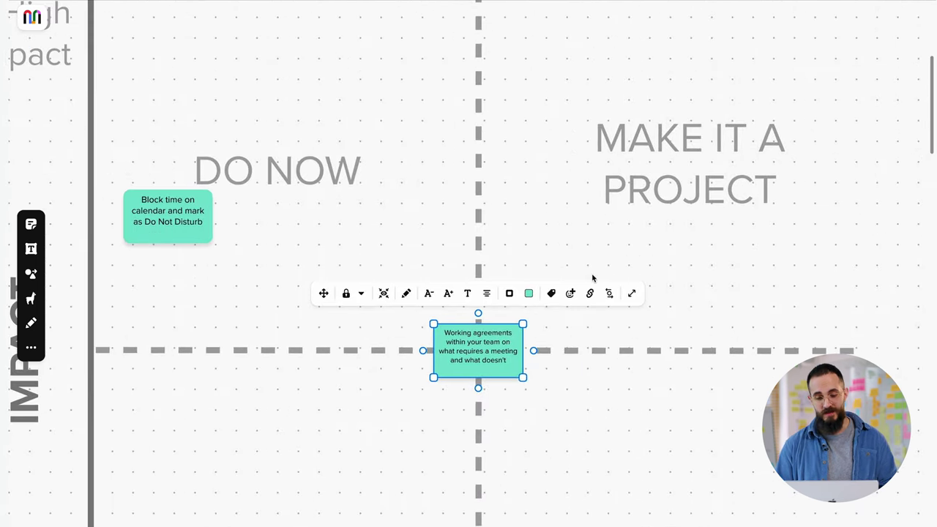
left_click(535, 425)
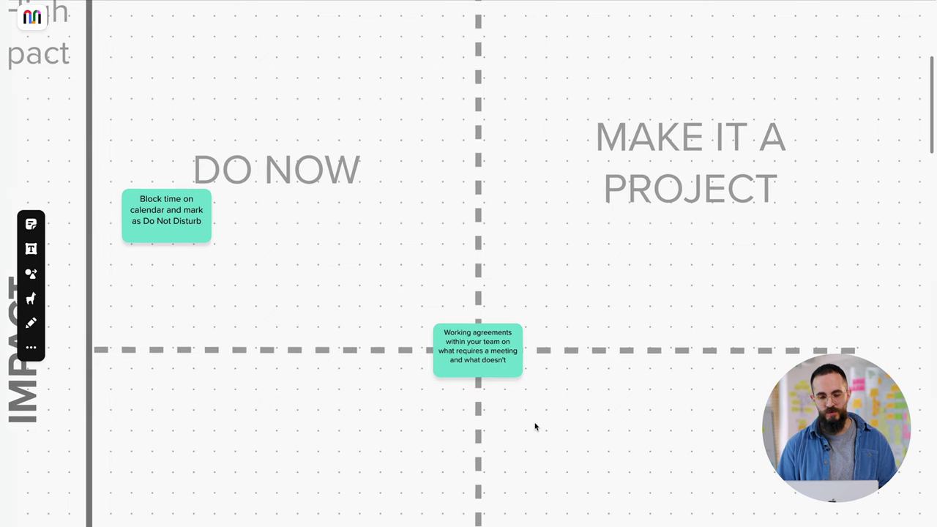
scroll(535, 426, "up", 2)
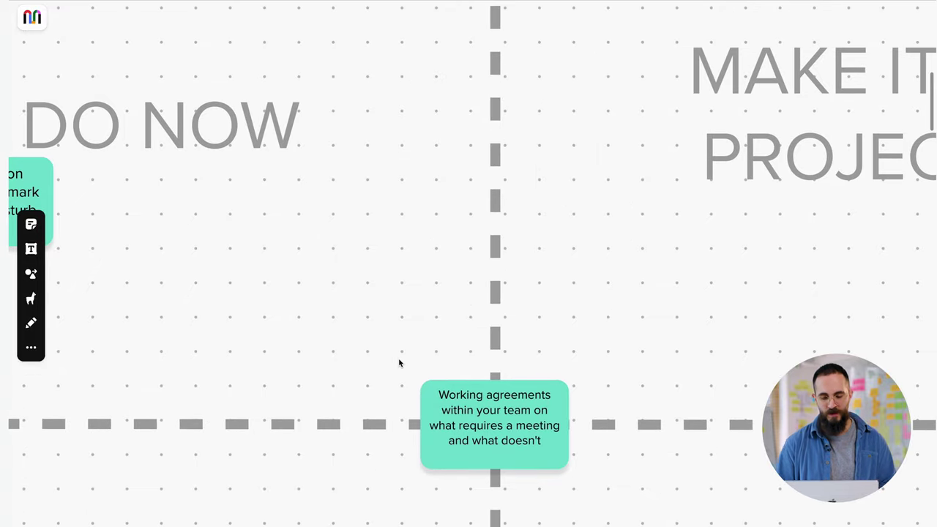
scroll(399, 362, "down", 2)
scroll(397, 369, "up", 1)
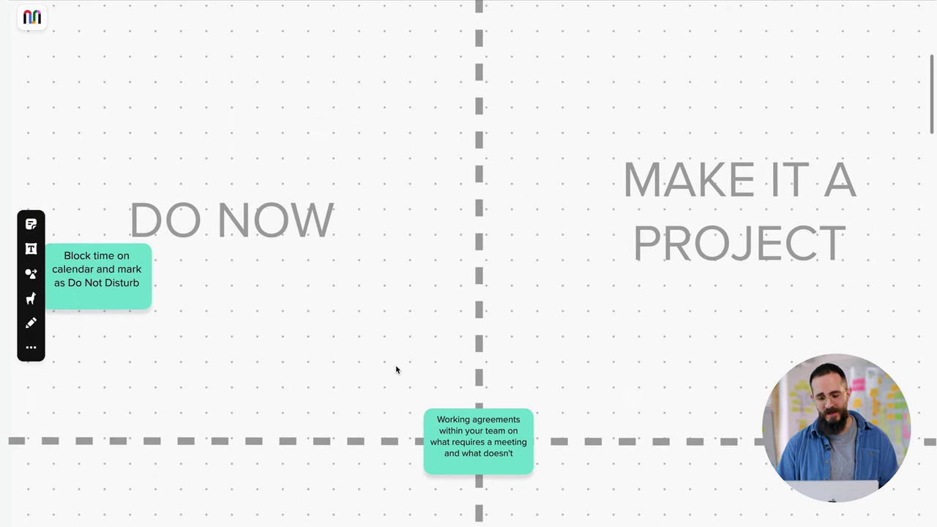
Raise the "Working agreements within your team" note from the matrix centre towards high impact along the vertical dashed line.
scroll(396, 370, "down", 1)
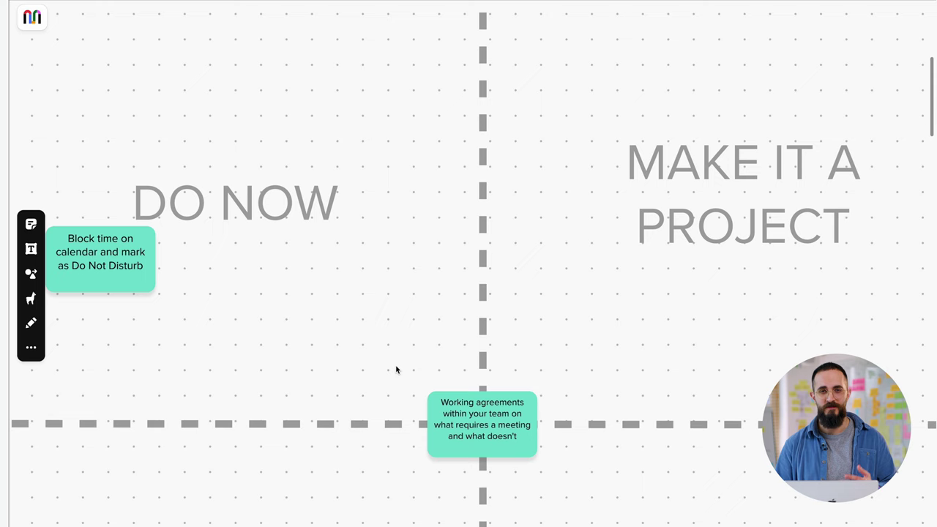
scroll(396, 370, "up", 1)
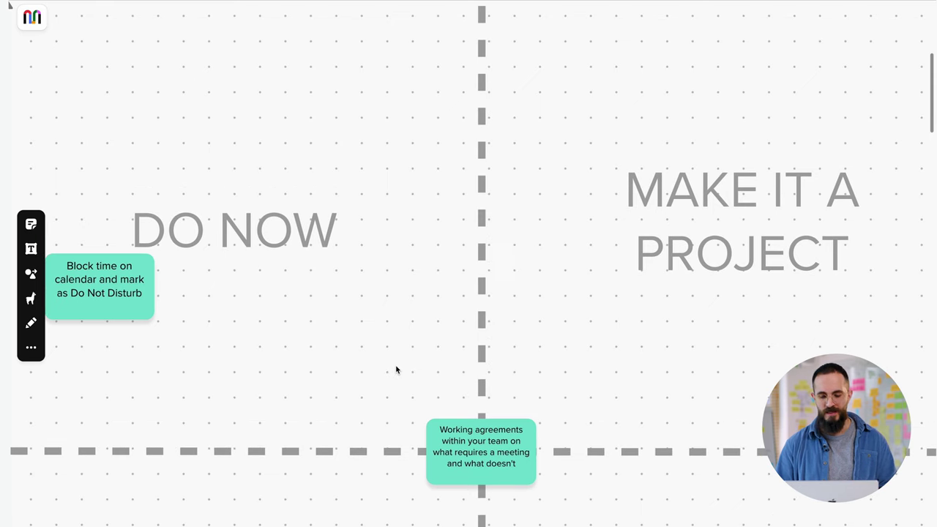
scroll(396, 370, "down", 3)
scroll(396, 370, "down", 2)
scroll(397, 370, "up", 1)
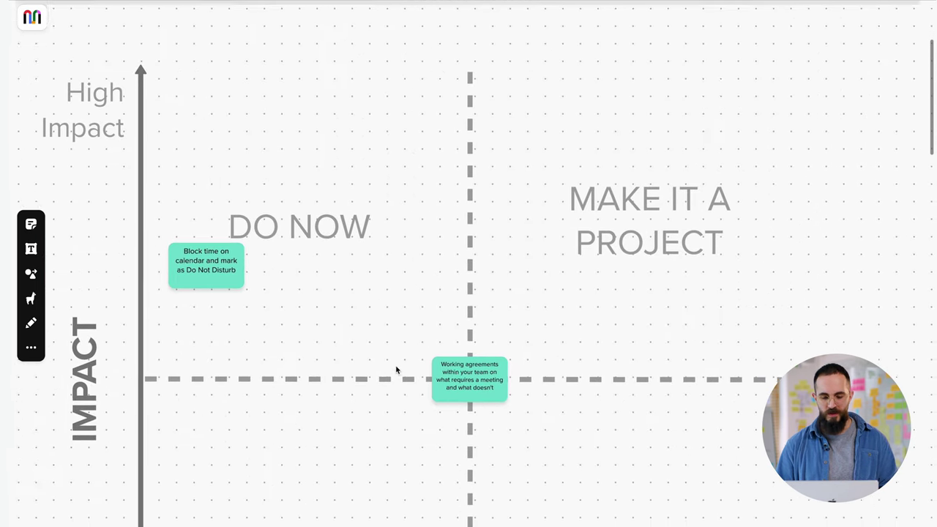
left_click(466, 377)
left_click_drag(465, 377, 477, 241)
scroll(478, 242, "up", 3)
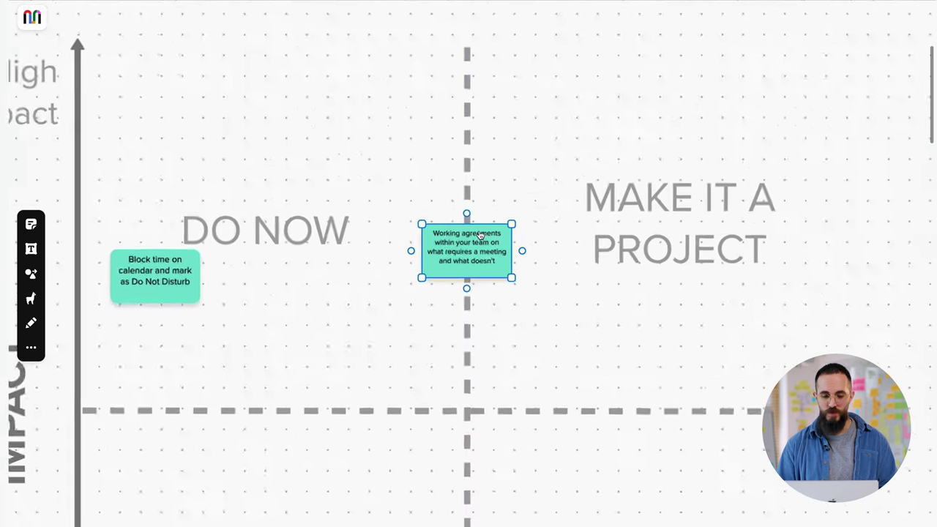
scroll(479, 238, "up", 1)
scroll(479, 235, "left", 1)
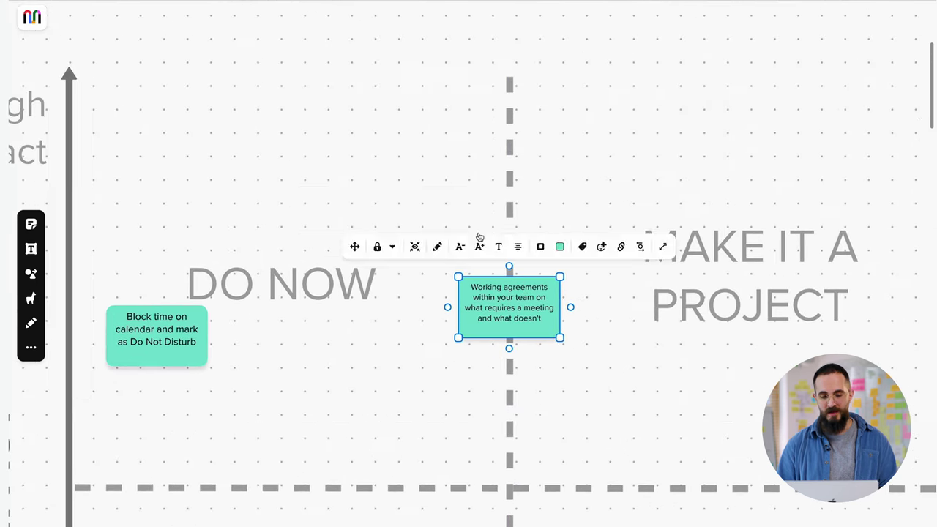
scroll(479, 256, "down", 1)
left_click_drag(514, 291, 516, 182)
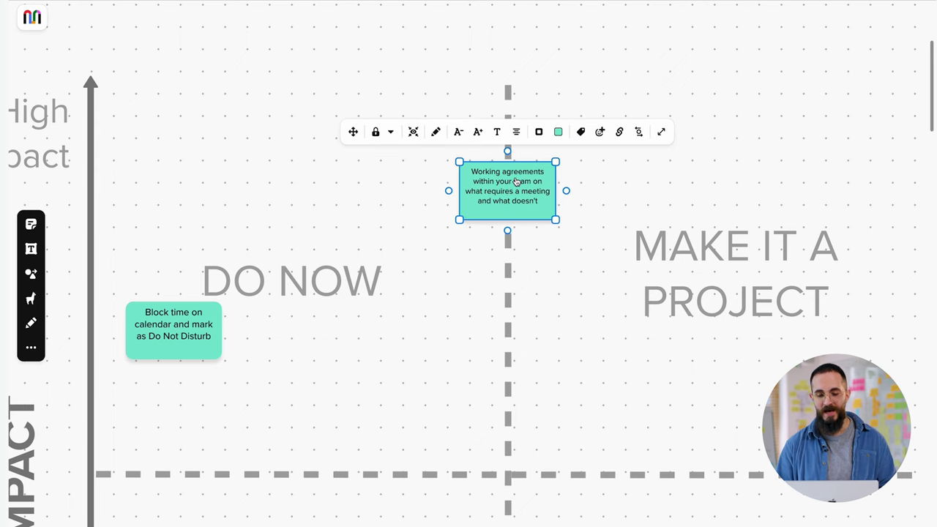
Nudge the "Working agreements" note slightly higher in impact, close to the upper end of the vertical dashed line.
scroll(517, 181, "up", 2)
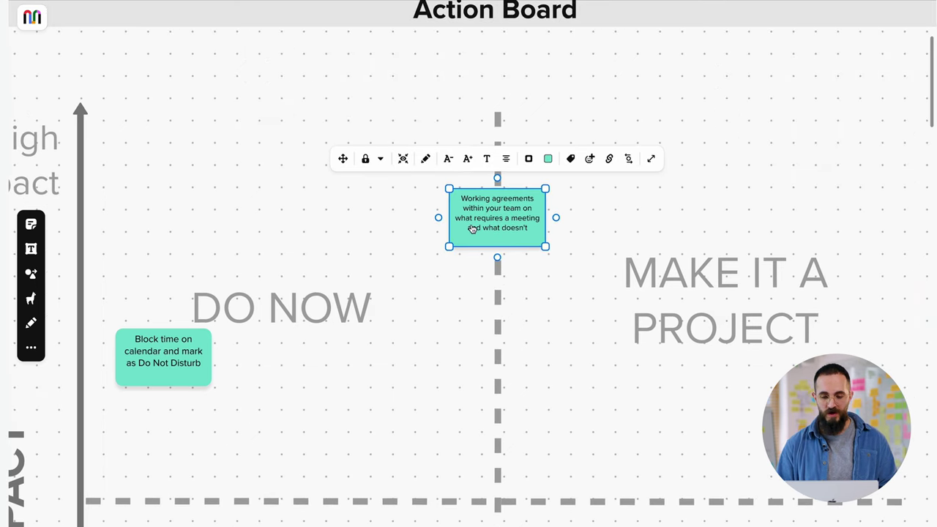
scroll(511, 214, "right", 2)
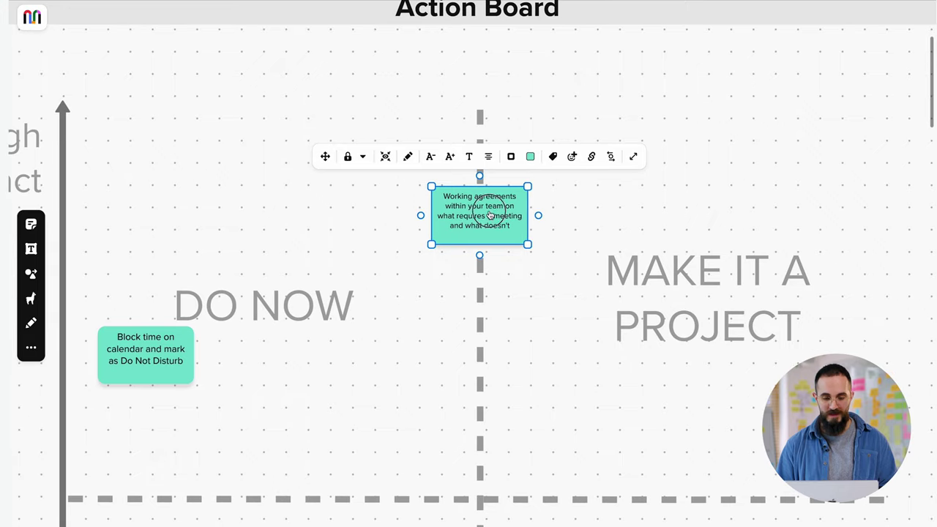
mouse_move(492, 215)
left_mouse_down()
mouse_move(490, 191)
mouse_move(491, 206)
left_mouse_up()
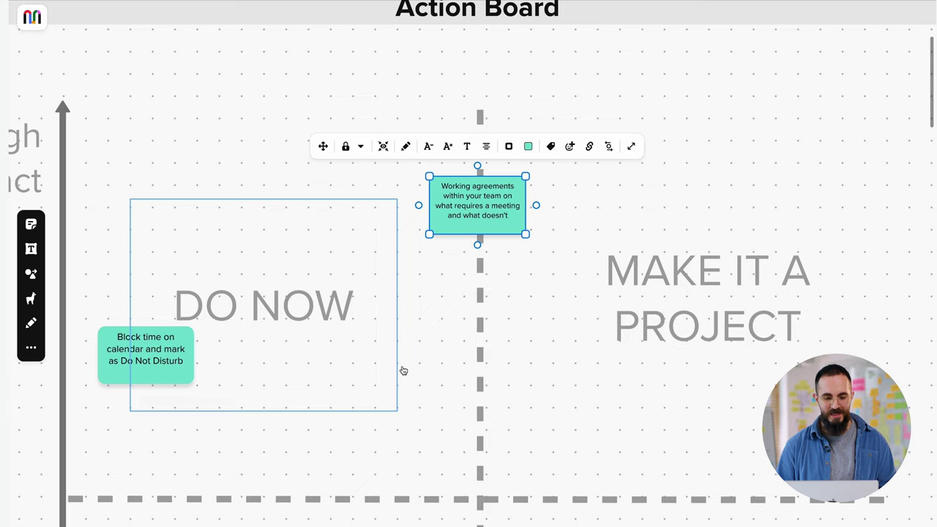
scroll(442, 358, "down", 4)
scroll(442, 358, "left", 4)
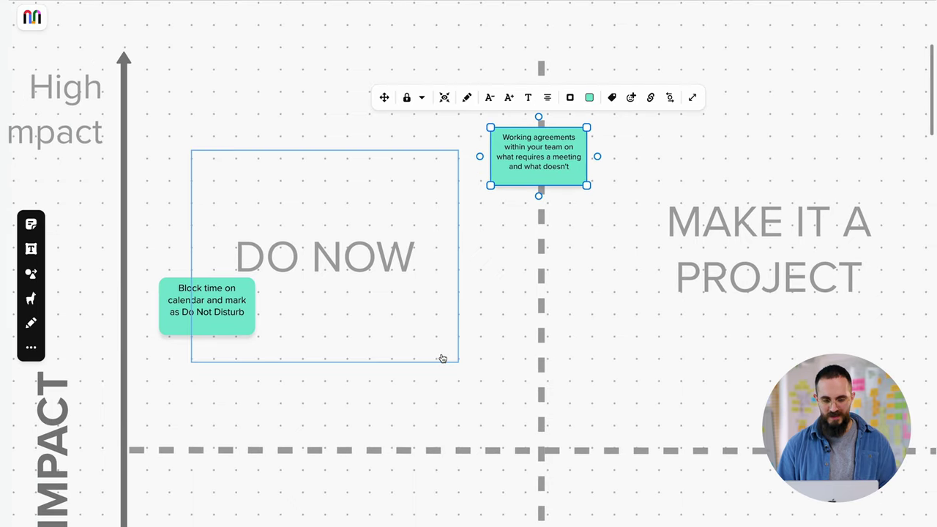
scroll(345, 467, "up", 4)
scroll(346, 466, "right", 2)
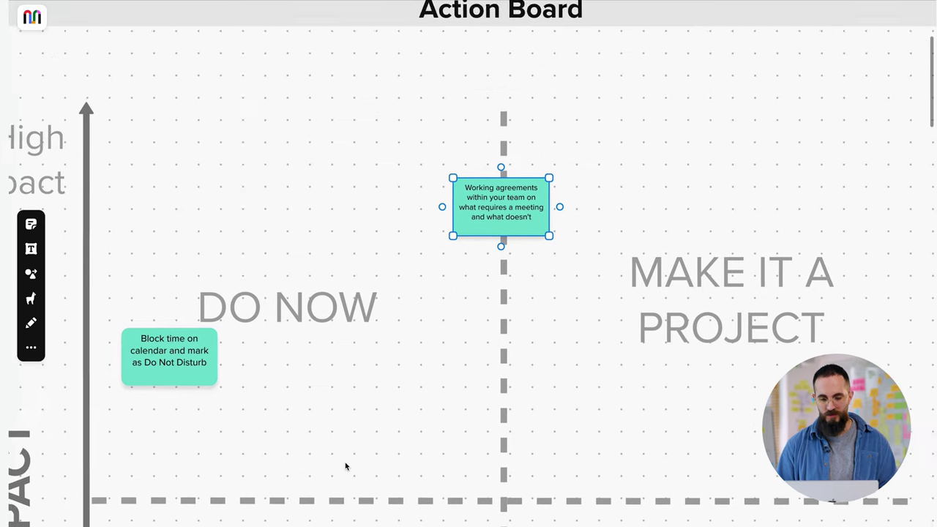
scroll(345, 467, "up", 3)
scroll(346, 467, "right", 1)
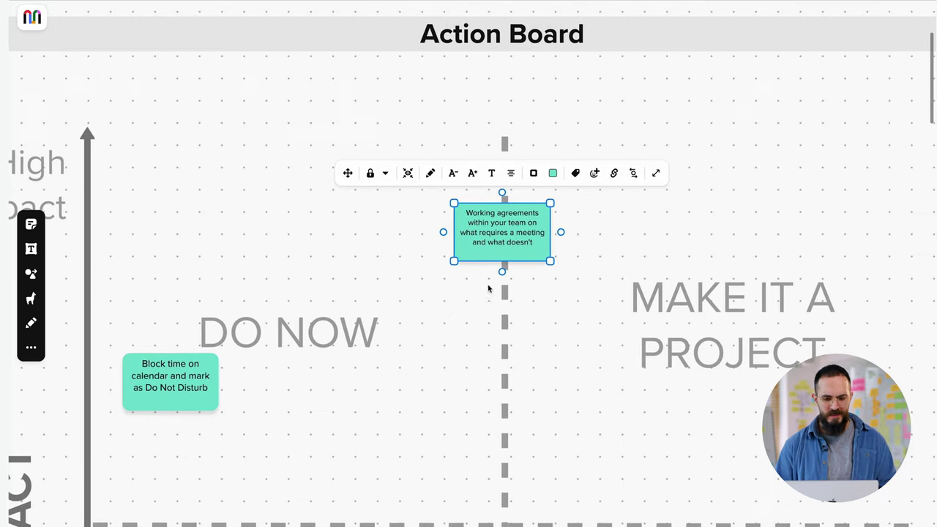
mouse_move(513, 253)
left_mouse_down()
mouse_move(527, 242)
mouse_move(513, 241)
mouse_move(517, 234)
left_mouse_up()
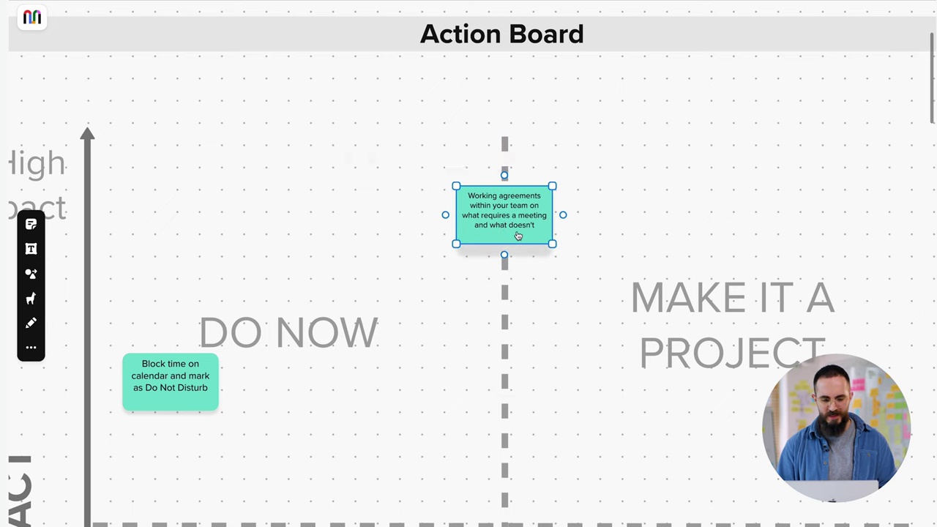
Shift the "Working agreements" note towards low effort, placing it in the Do Now quadrant close to the vertical dashed line.
scroll(517, 235, "down", 1)
scroll(517, 234, "down", 1)
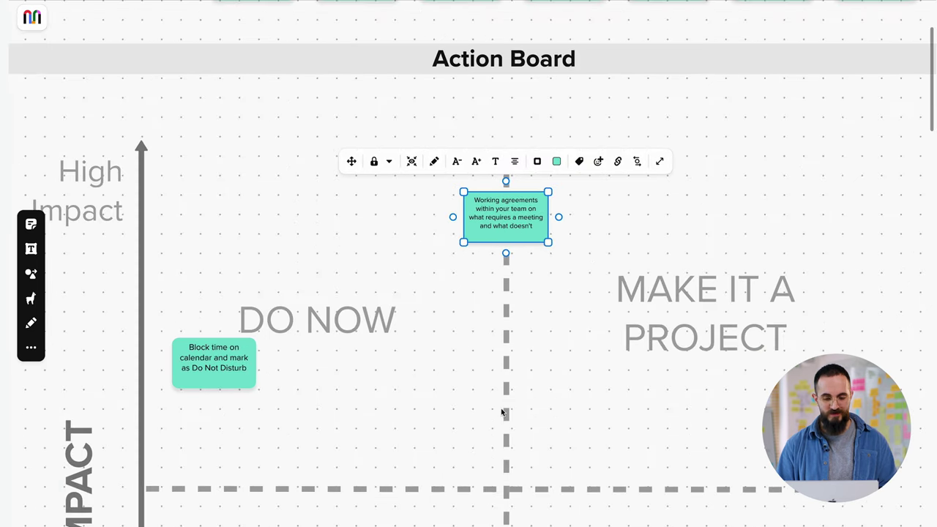
scroll(454, 317, "up", 3)
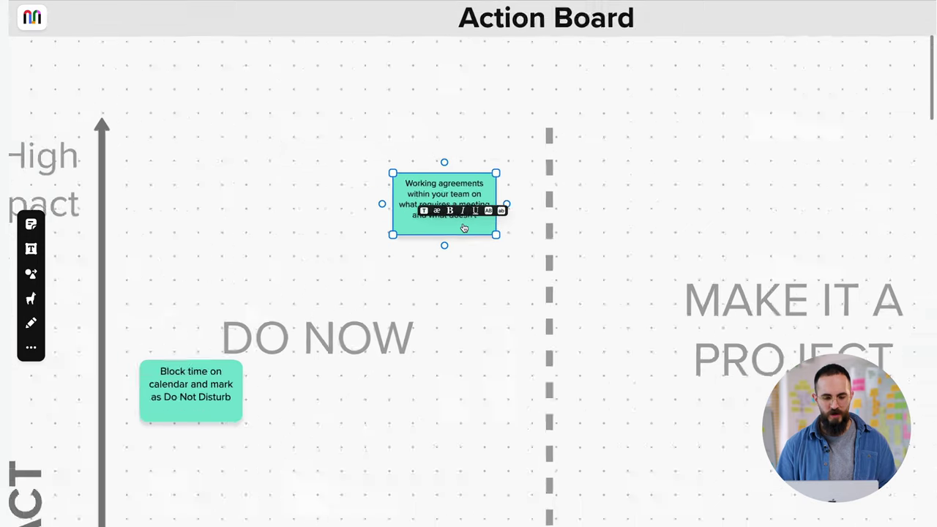
Move the "Provide team members with strategies on how to 'politely' decline a disruption to their time" note from the row to the matrix centre.
scroll(463, 228, "right", 2)
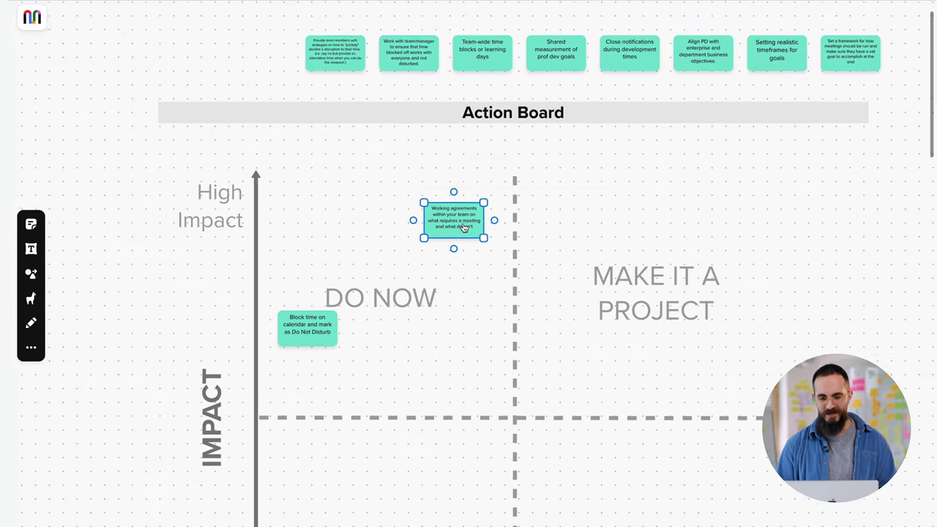
left_click_drag(344, 63, 513, 419)
scroll(542, 479, "up", 5)
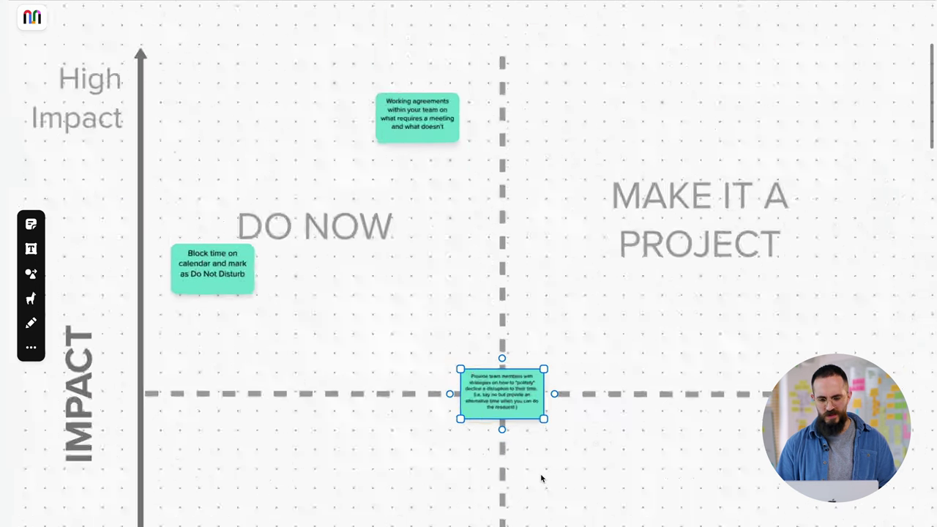
Raise the "Provide team members with strategies" note about halfway towards high impact along the vertical dashed line.
scroll(542, 479, "up", 3)
scroll(542, 479, "left", 2)
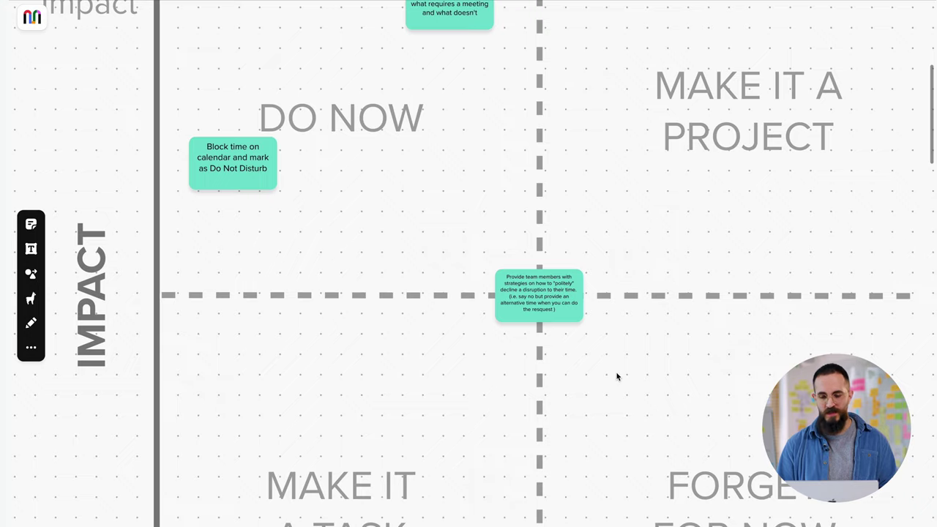
scroll(618, 376, "up", 1)
scroll(498, 351, "up", 2)
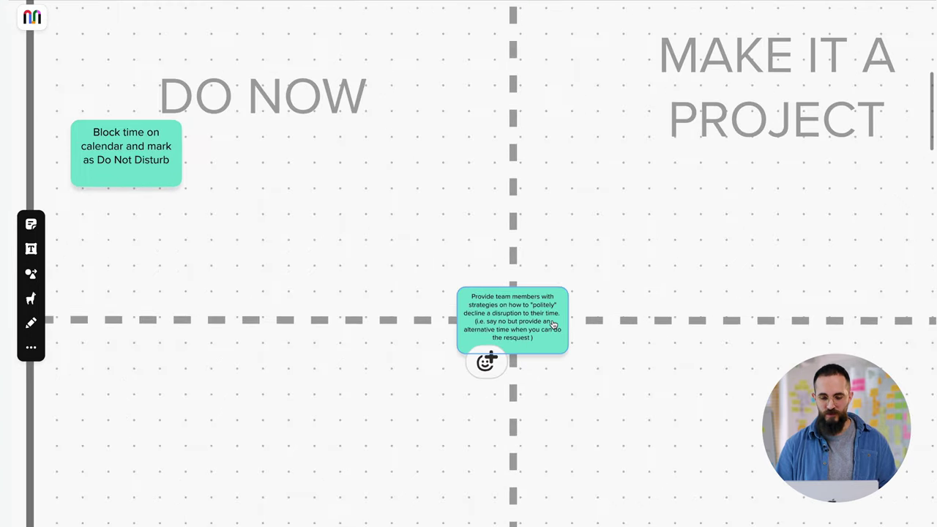
left_click(532, 326)
left_click_drag(532, 326, 525, 254)
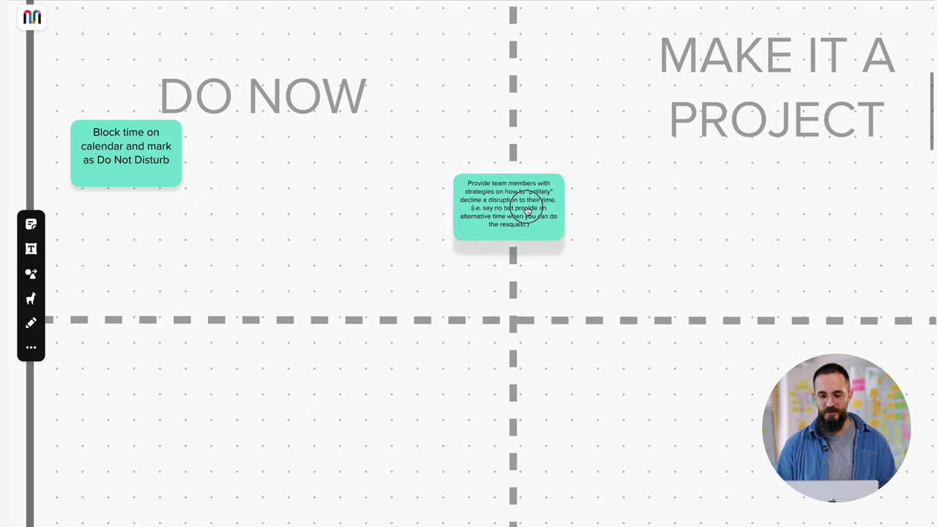
left_click_drag(531, 197, 532, 152)
Shift the "Provide team members with strategies" note towards low effort, placing it in the Do Now quadrant below the "Working agreements" note.
scroll(532, 151, "up", 5)
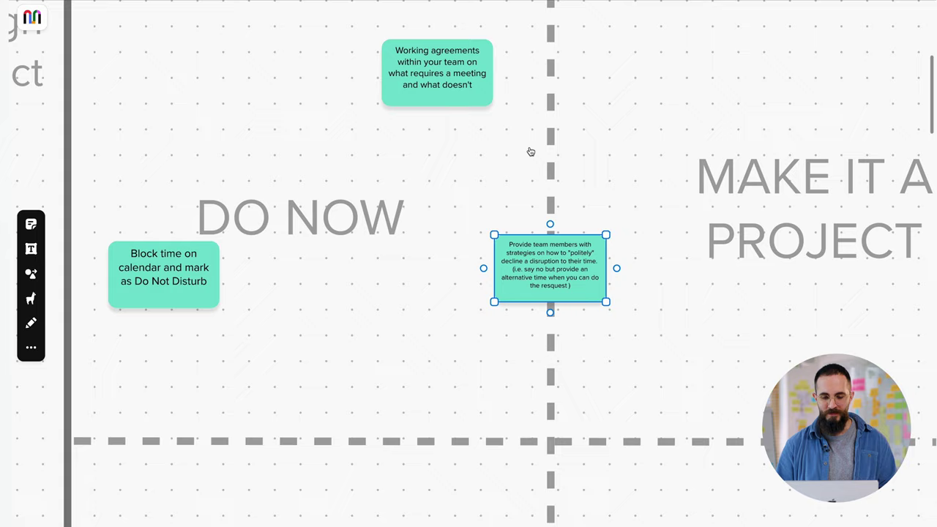
scroll(531, 151, "left", 2)
scroll(487, 311, "down", 3)
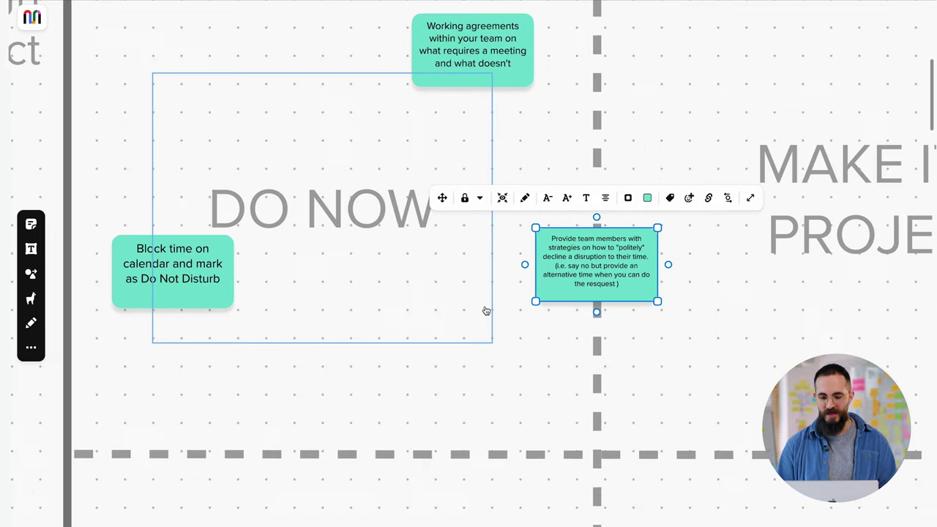
left_click_drag(578, 300, 449, 246)
Move the "Work with team/manager to ensure that time blocked off works with everyone and not disturbed" note from the row to the matrix centre.
scroll(490, 331, "down", 3)
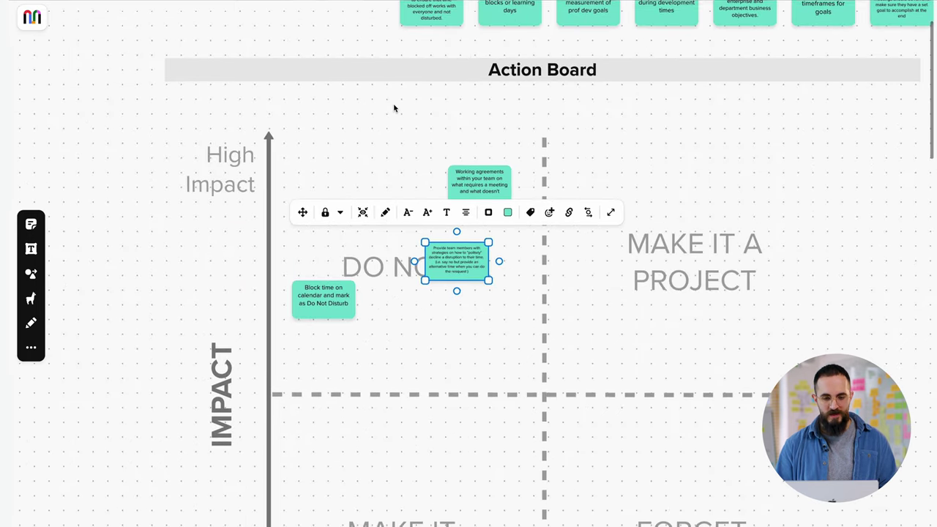
scroll(394, 108, "up", 2)
left_click_drag(366, 75, 470, 507)
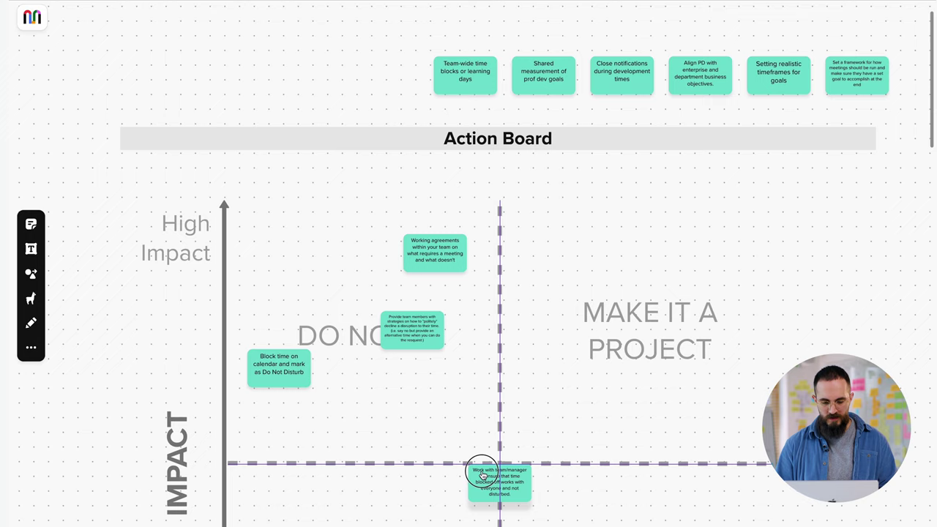
left_click_drag(481, 475, 477, 459)
scroll(478, 459, "up", 3)
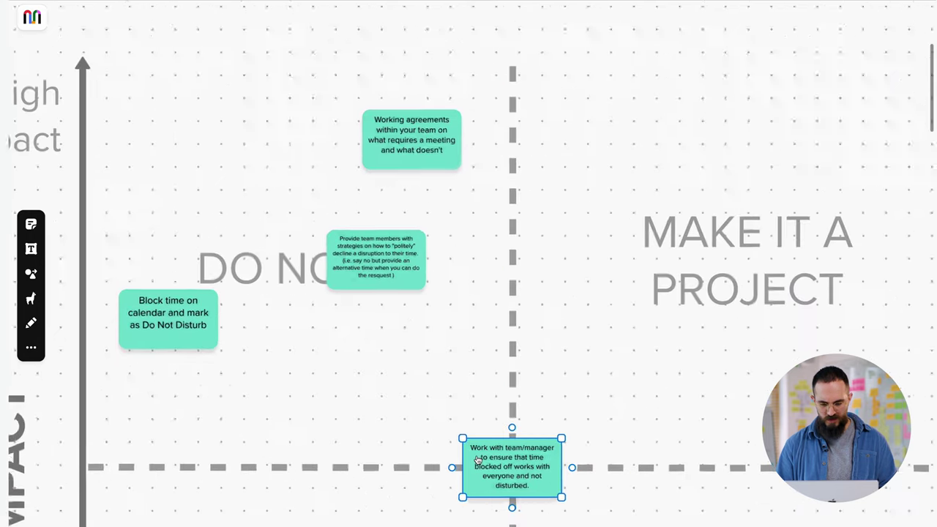
Place the "Work with team/manager" note high in the Do Now quadrant, on the lower-effort side of the "Working agreements" note.
scroll(468, 447, "up", 2)
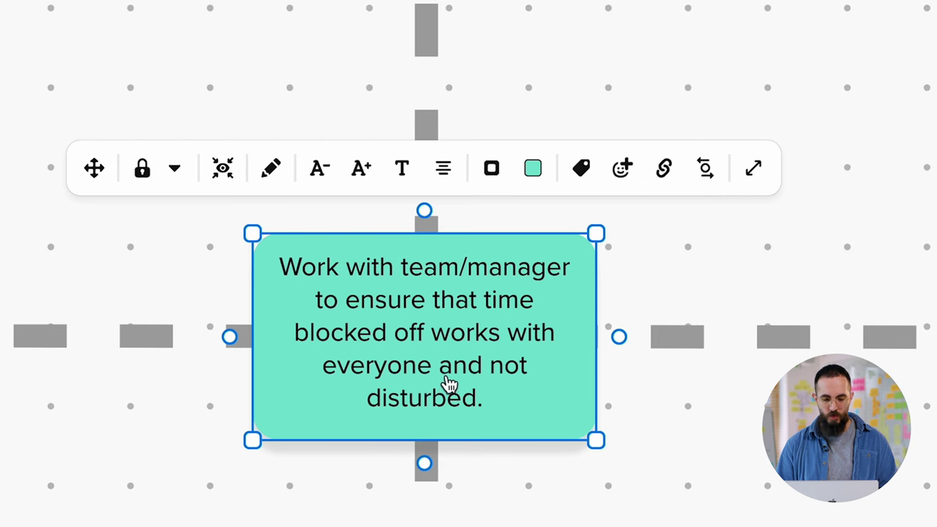
scroll(418, 389, "down", 3)
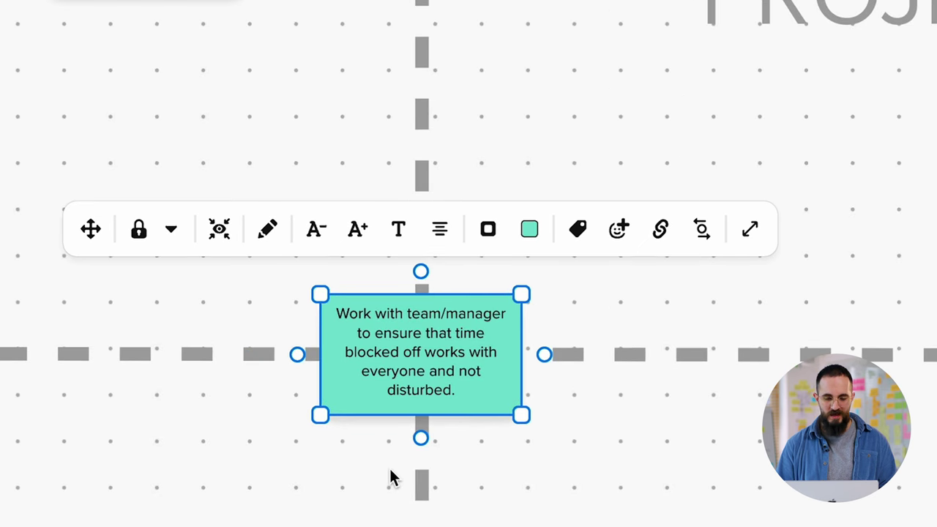
scroll(389, 477, "left", 5)
scroll(389, 477, "down", 3)
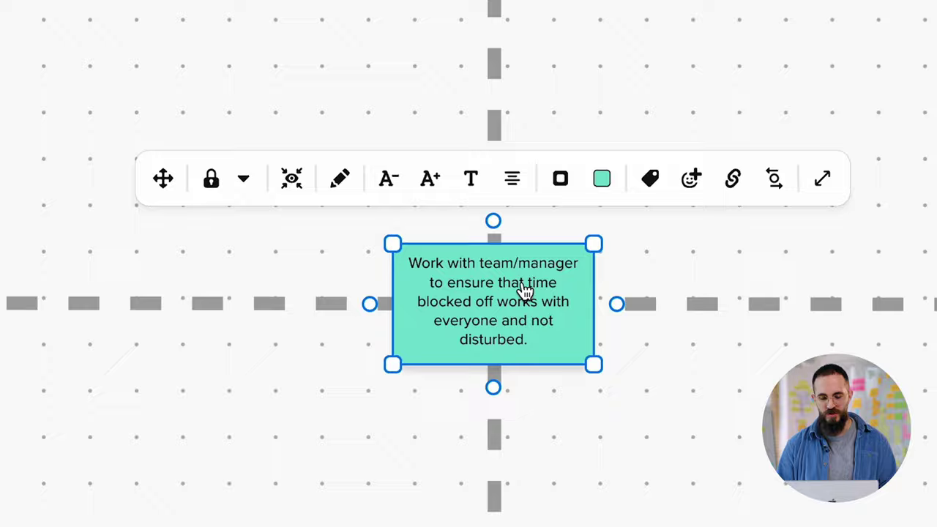
left_click_drag(525, 291, 394, 310)
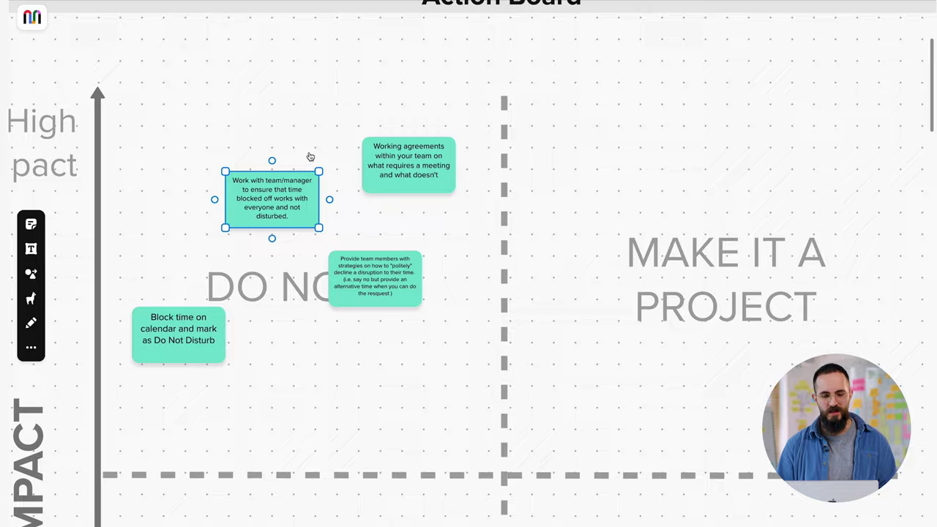
Move the "Team-wide time blocks or learning days" note from the row to the matrix centre.
scroll(309, 157, "up", 2)
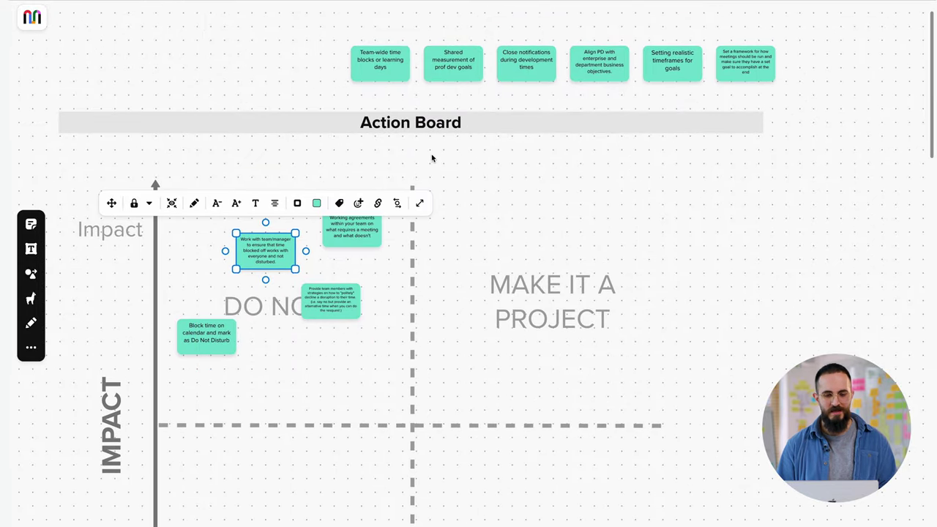
left_click_drag(379, 79, 413, 444)
scroll(413, 444, "up", 5)
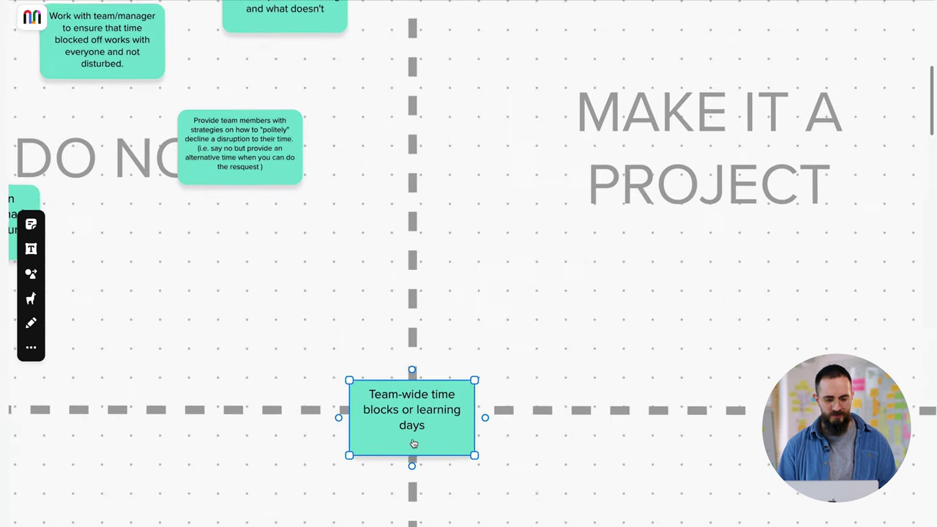
Raise the "Team-wide time blocks or learning days" note to high impact and shift it towards higher effort into the Make It a Project quadrant.
scroll(487, 389, "up", 2)
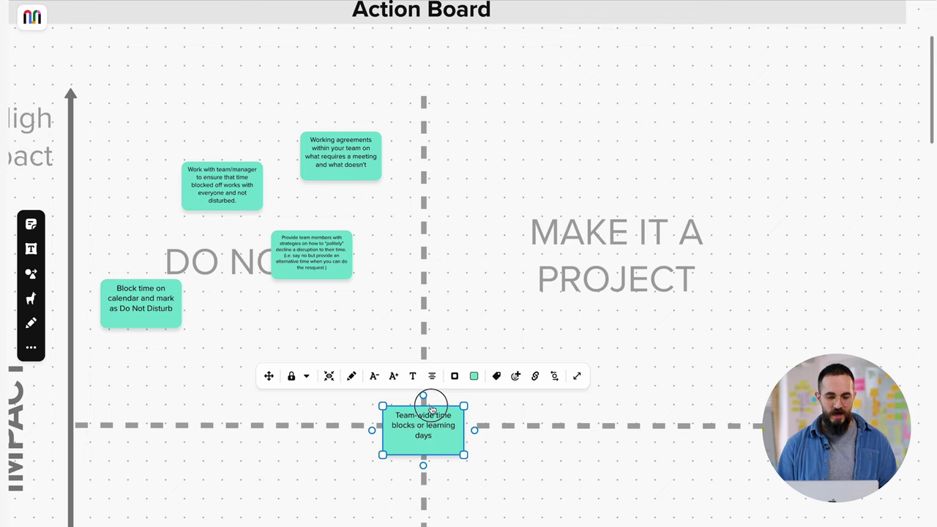
left_click_drag(429, 402, 427, 225)
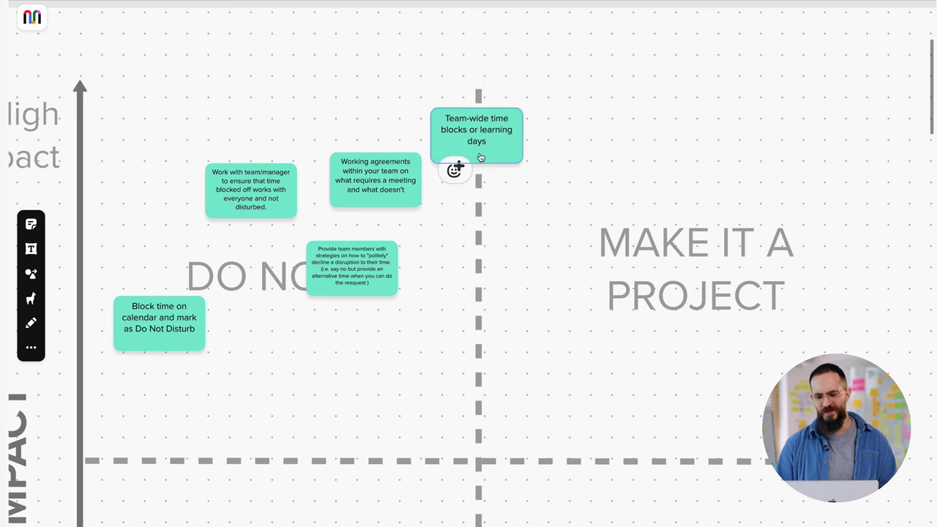
left_click_drag(539, 134, 617, 125)
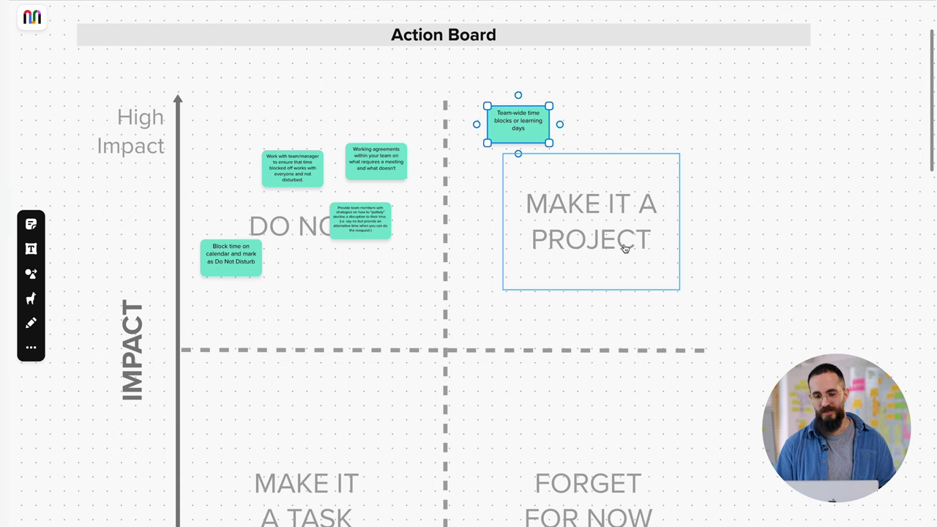
Move the "Shared measurement of prof dev goals" note from the row to the matrix centre.
left_click(484, 242)
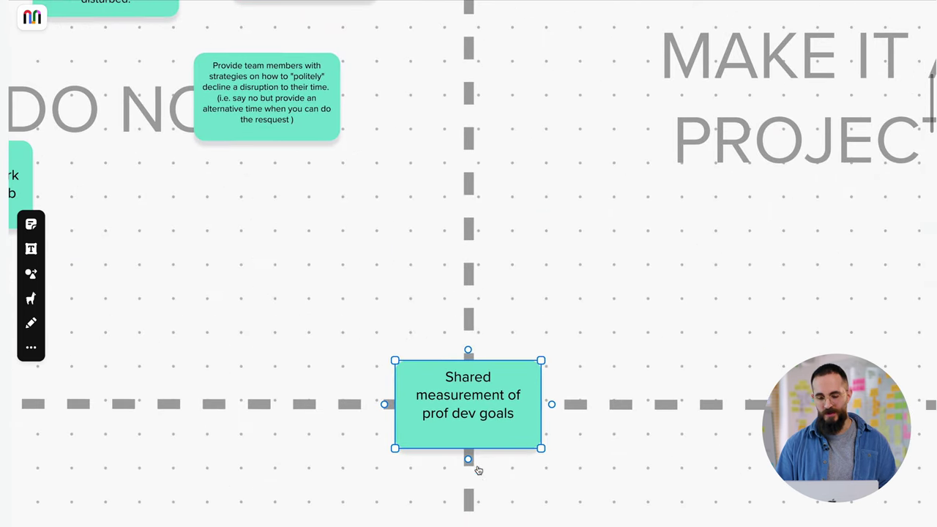
Place the "Shared measurement of prof dev goals" note in the Make It a Project quadrant, below the "Team-wide time blocks or learning days" note.
scroll(478, 470, "up", 2)
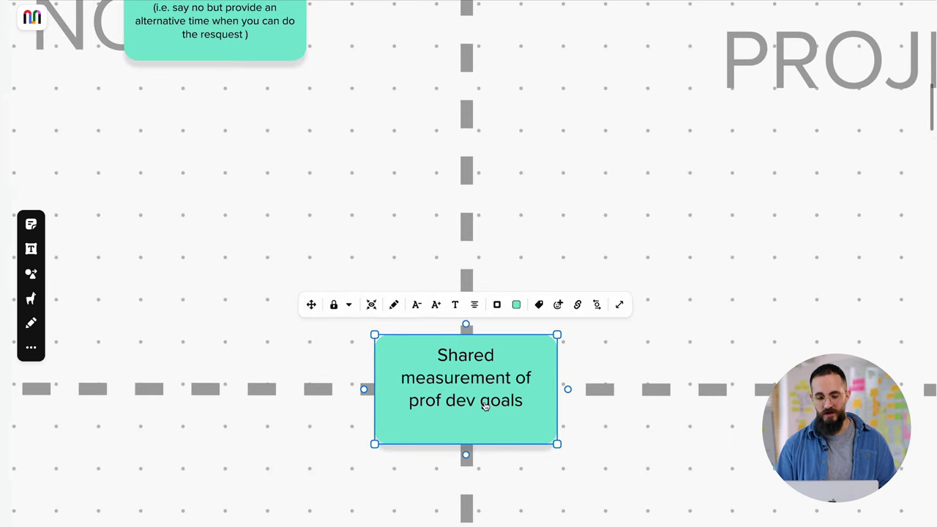
scroll(488, 445, "down", 8)
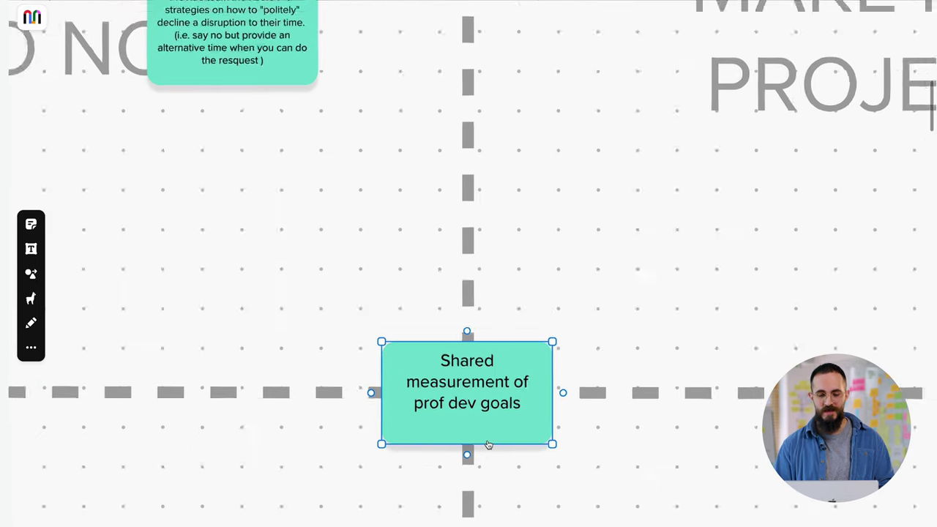
scroll(488, 445, "down", 2)
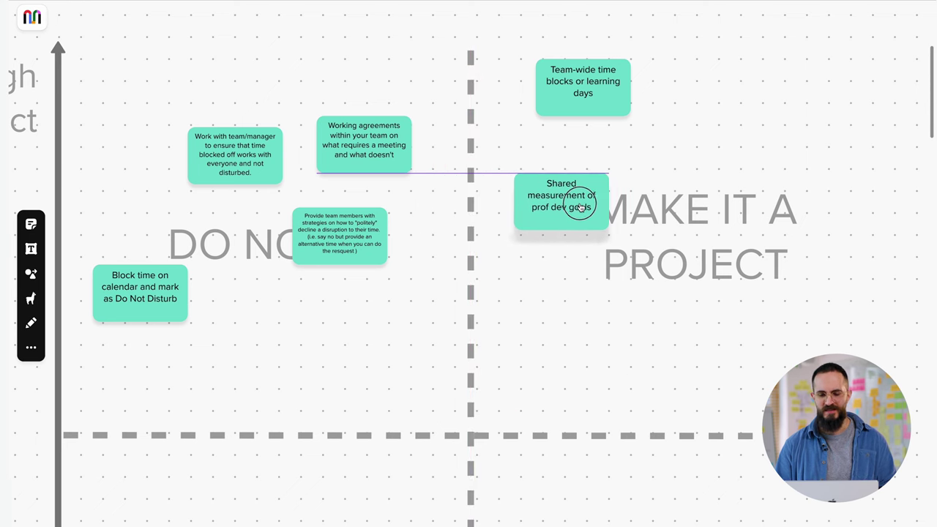
left_click_drag(587, 207, 585, 202)
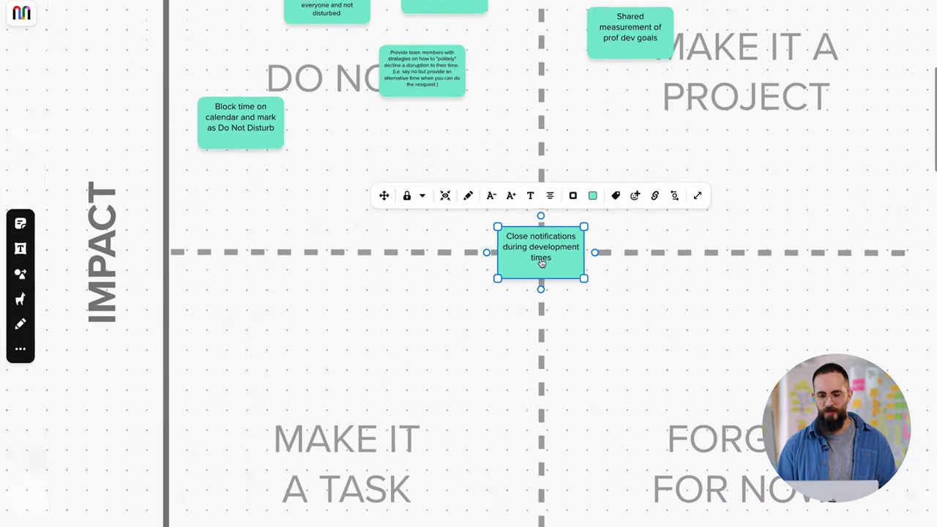
Place "Close notifications during development times" in the Make It a Task quadrant, and "Setting realistic timeframes for goals" there at slightly higher impact and effort.
left_click_drag(531, 265, 291, 380)
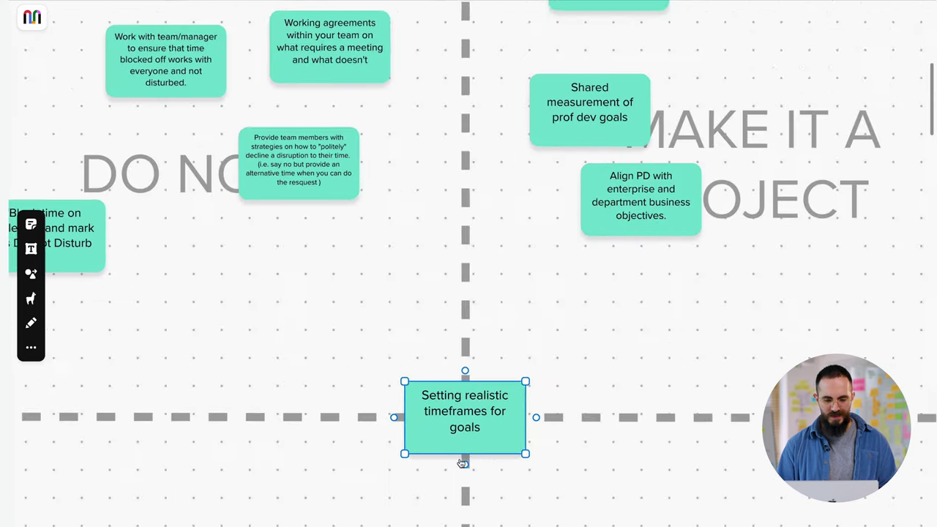
scroll(461, 463, "down", 5)
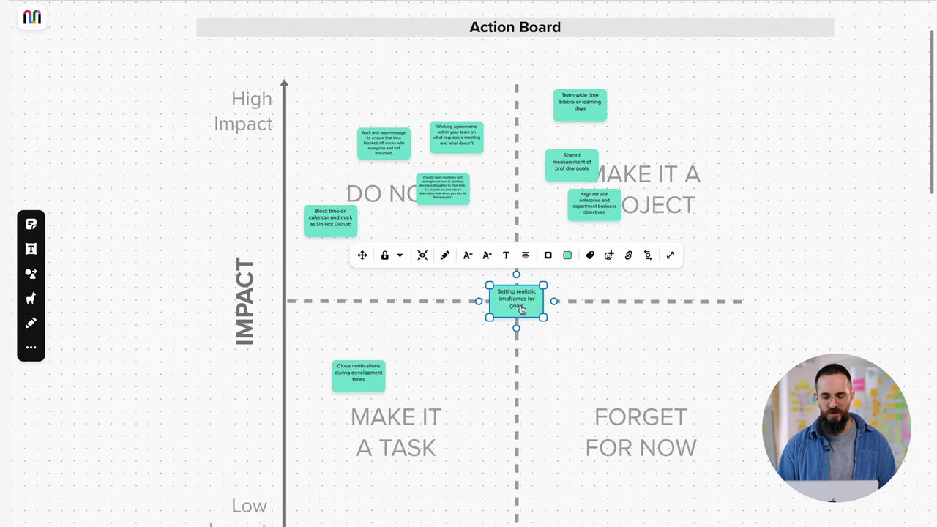
left_click_drag(521, 309, 521, 309)
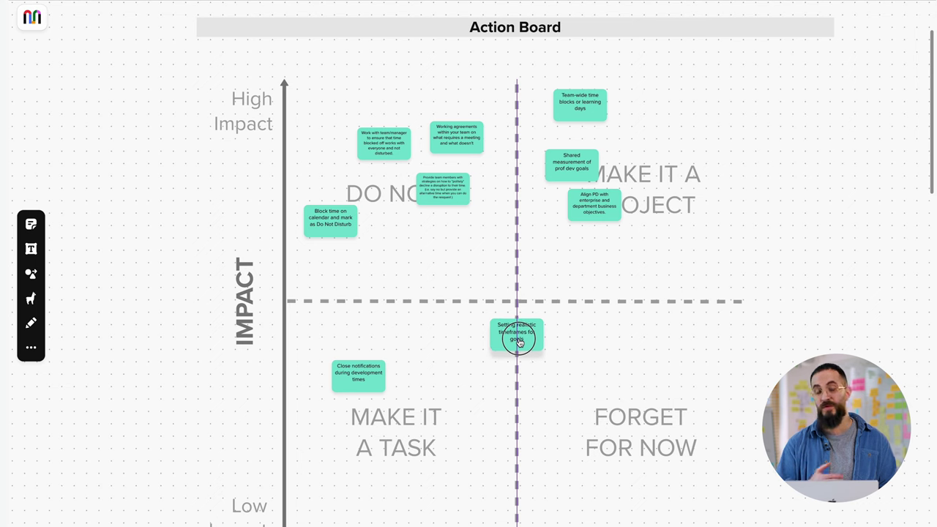
left_click_drag(519, 342, 433, 346)
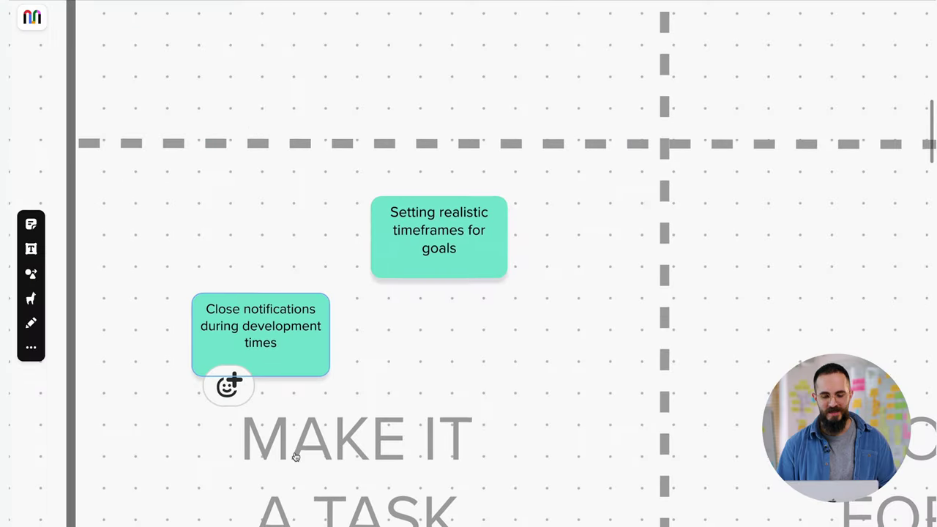
Place the "Set a framework for how meetings should be run" note high in the Make It a Project quadrant, on the higher-effort side of the other notes.
scroll(430, 333, "down", 5)
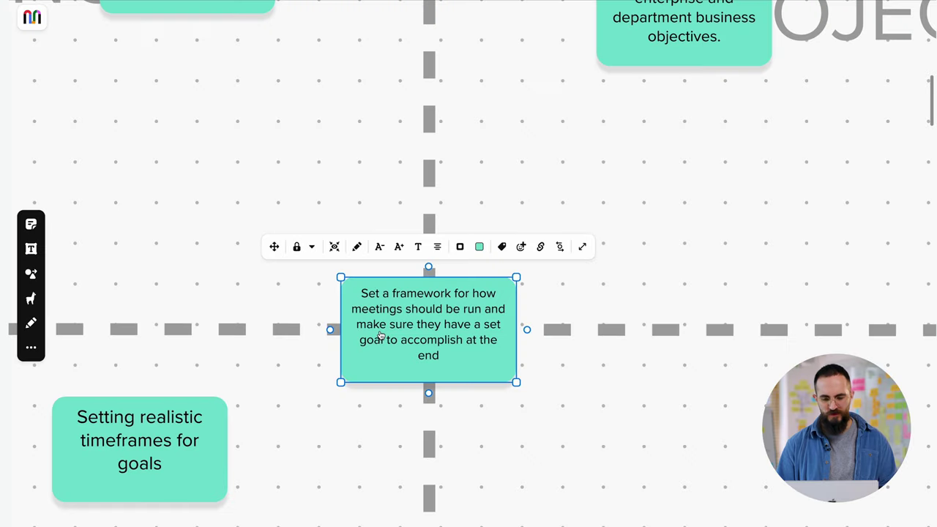
scroll(380, 335, "up", 3)
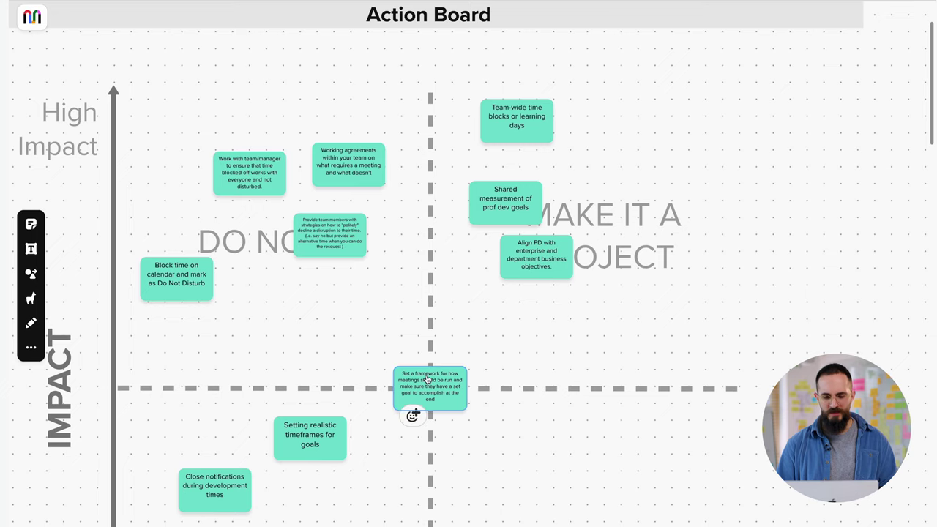
left_click_drag(428, 379, 438, 206)
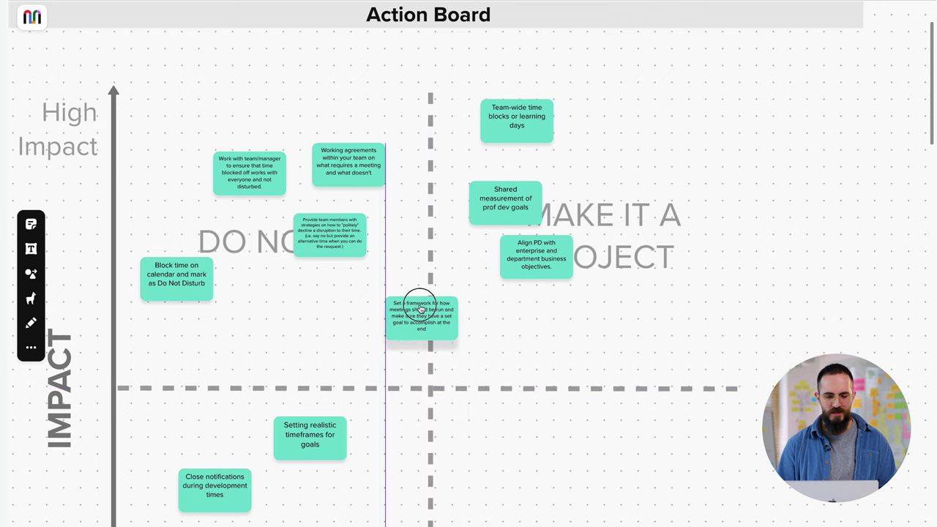
left_click_drag(431, 238, 638, 171)
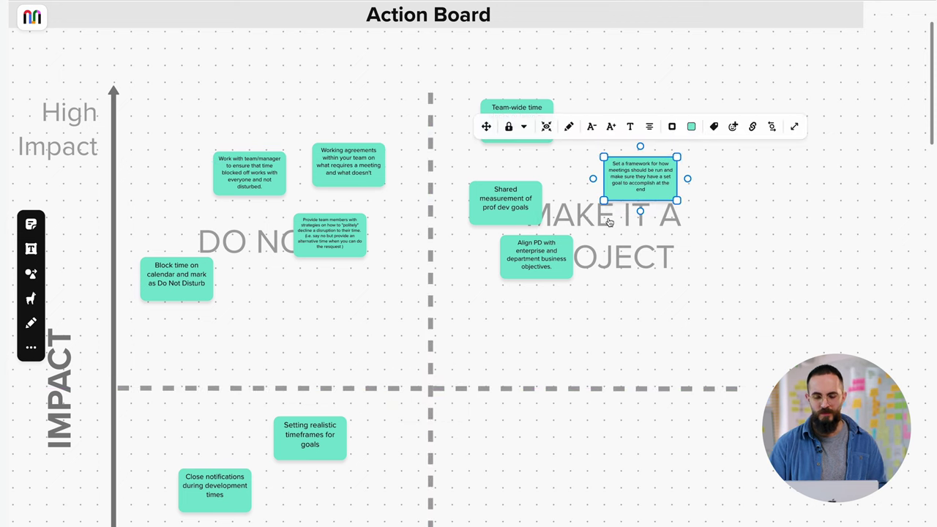
left_click(626, 285)
left_click(525, 349)
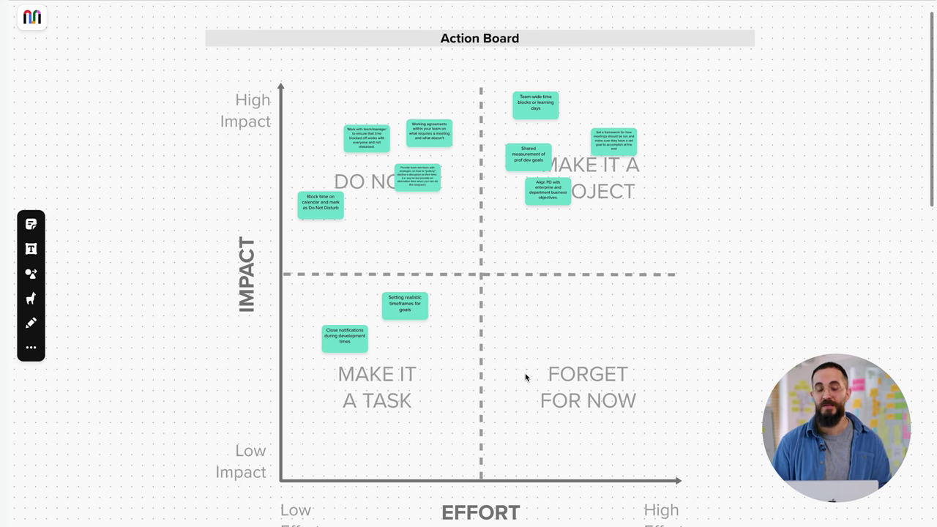
scroll(525, 377, "up", 5)
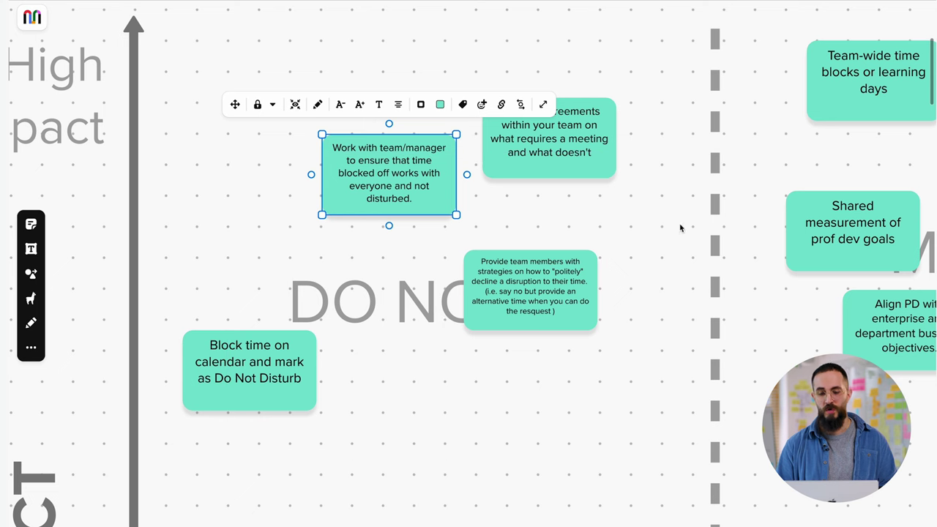
left_click(623, 247)
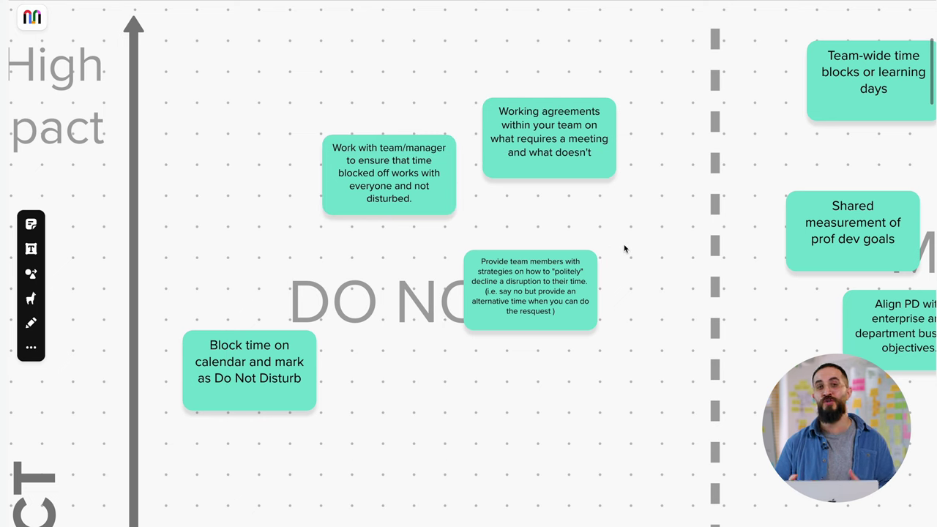